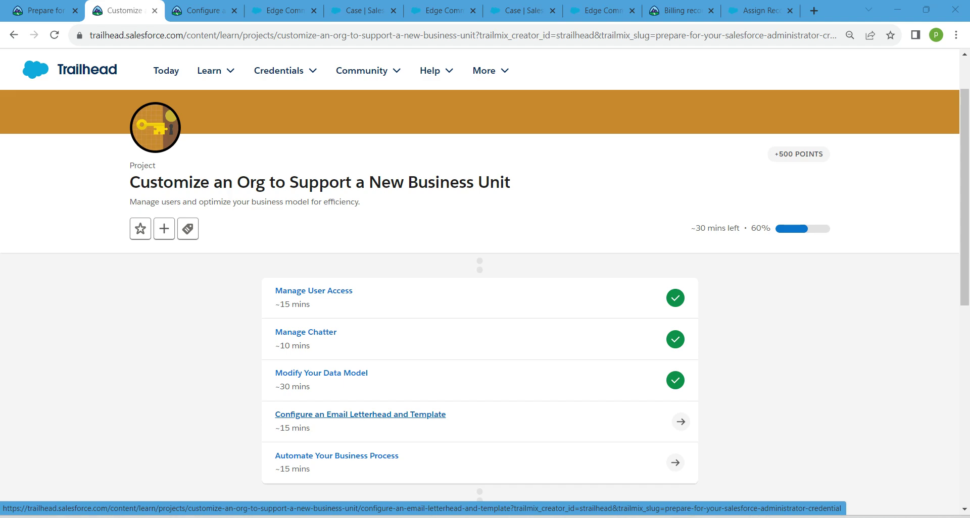
# Open the Configure an Email Letterhead and Template unit in Trailhead and go to its Create a Letterhead instructions.
pyautogui.click(361, 414)
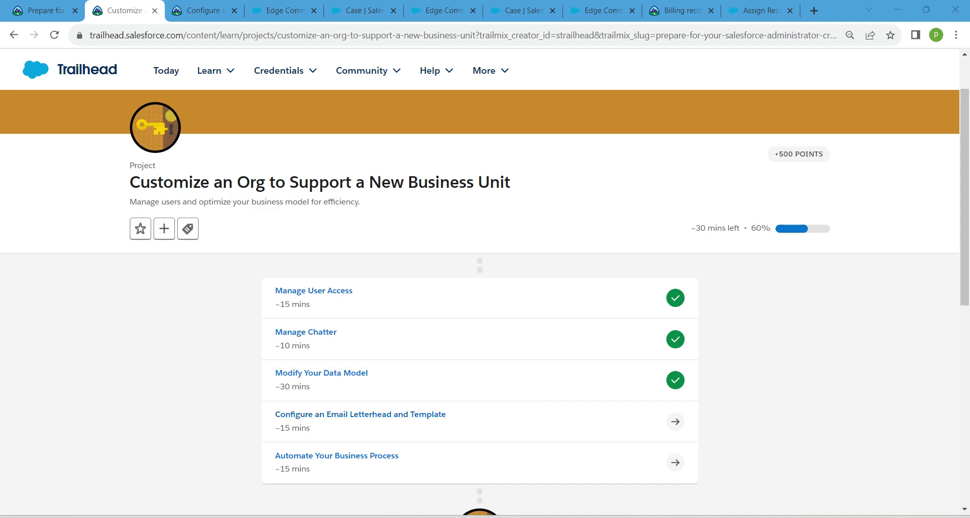
pyautogui.click(205, 10)
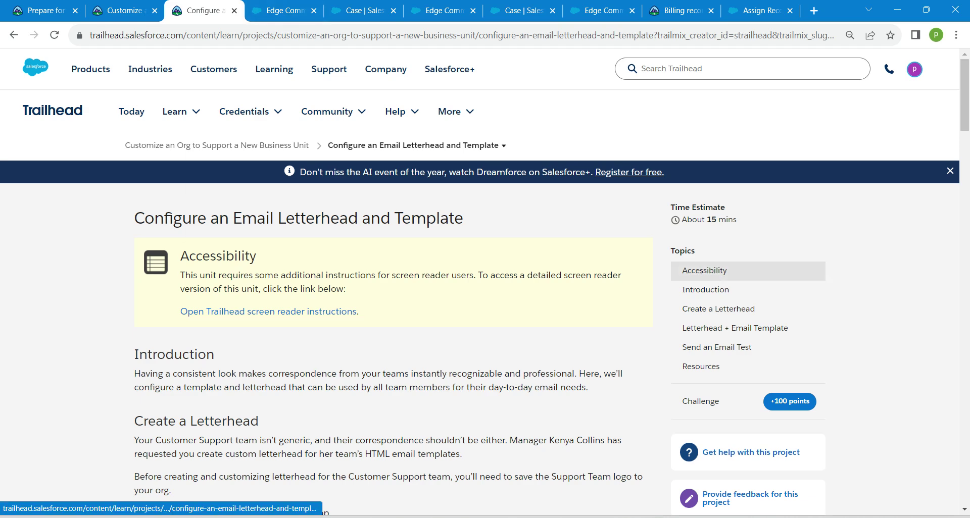
pyautogui.scroll(-6, 704, 208)
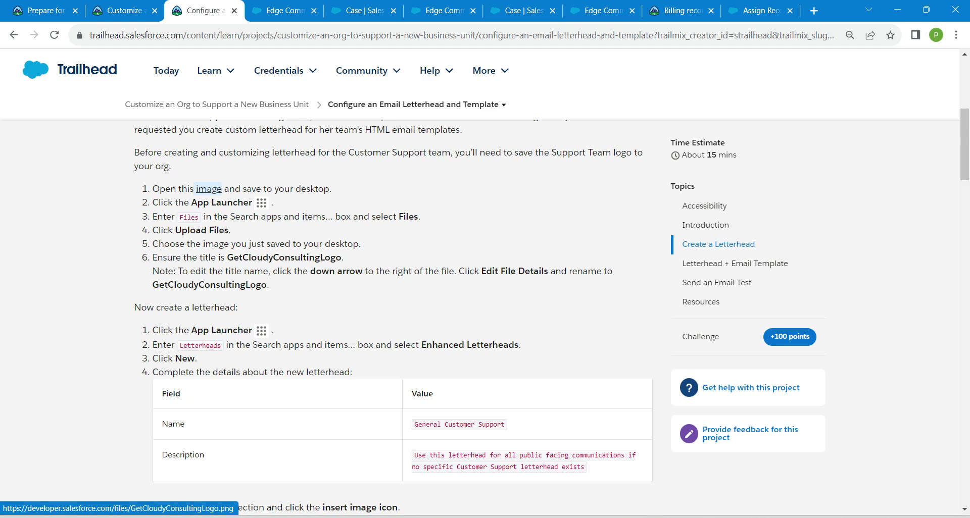
# Open the logo image linked in the instructions and save it to Downloads as the PNG file GetCloudyConsultingLogo.
pyautogui.click(209, 189)
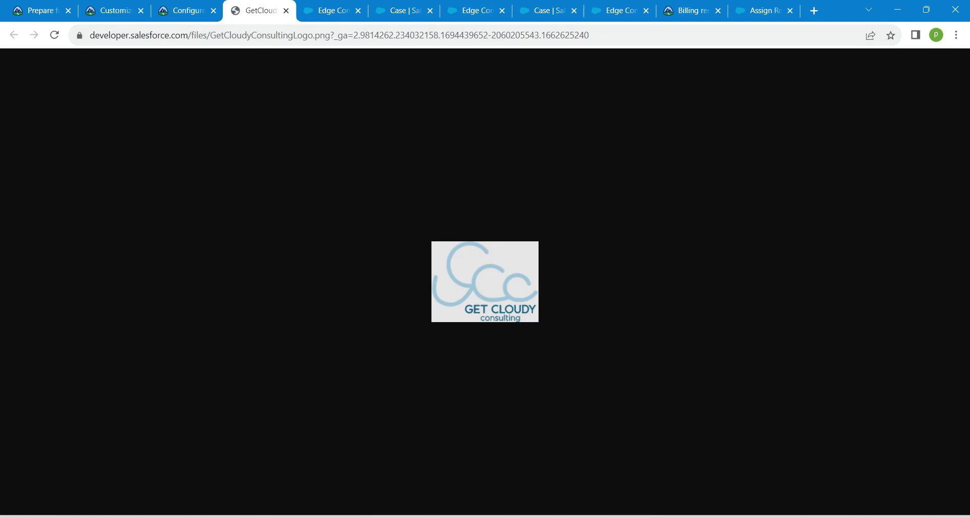
pyautogui.click(956, 35)
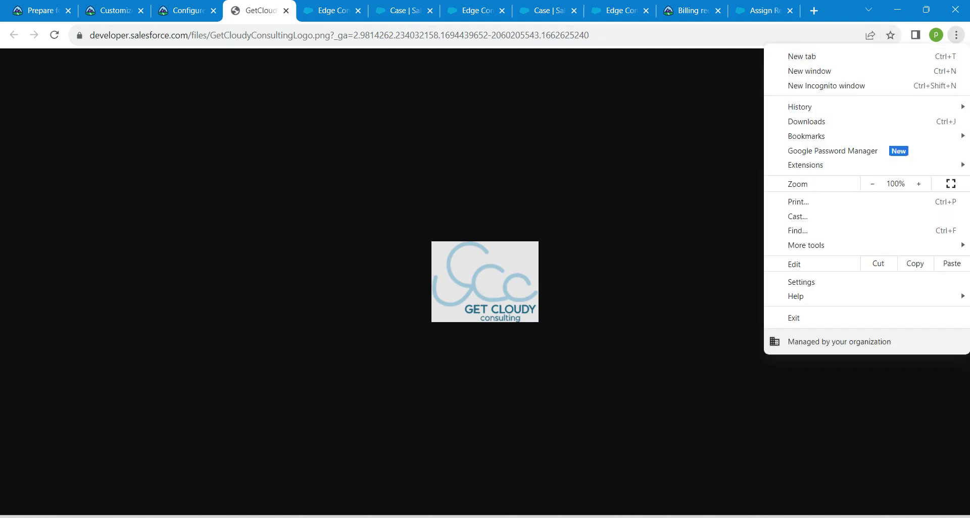
pyautogui.press('Escape')
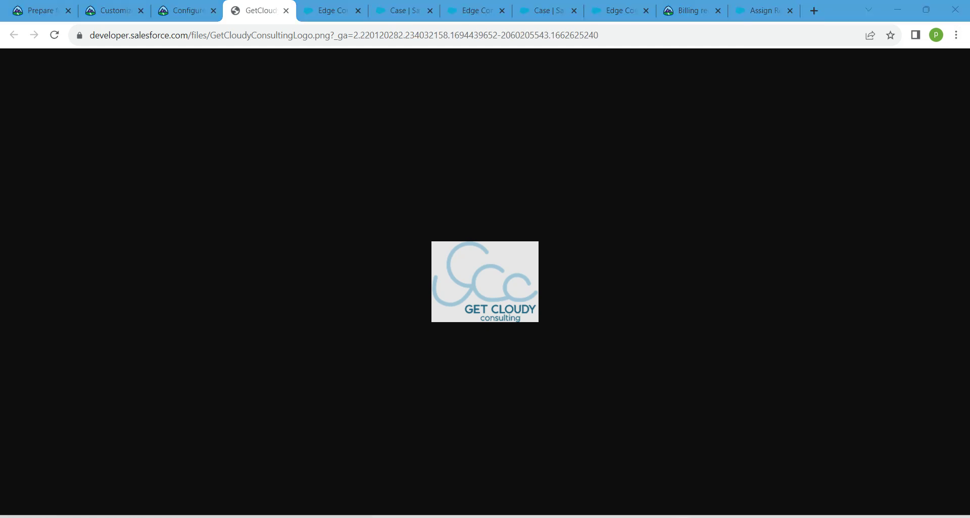
pyautogui.rightClick(519, 296)
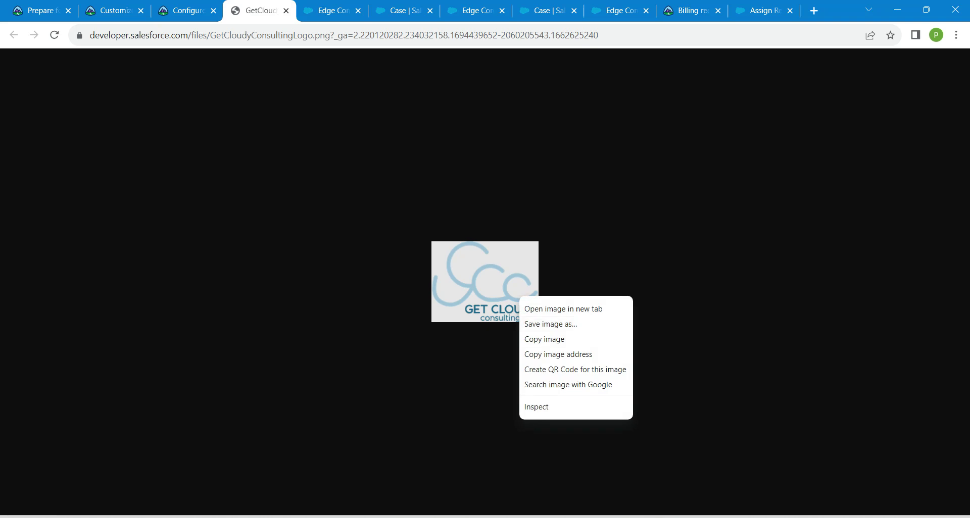
pyautogui.click(550, 325)
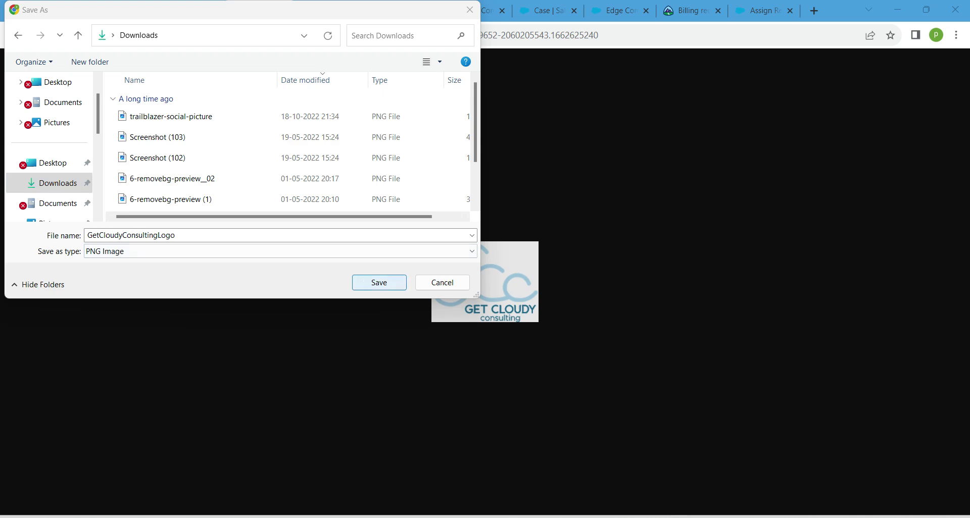
pyautogui.press('Return')
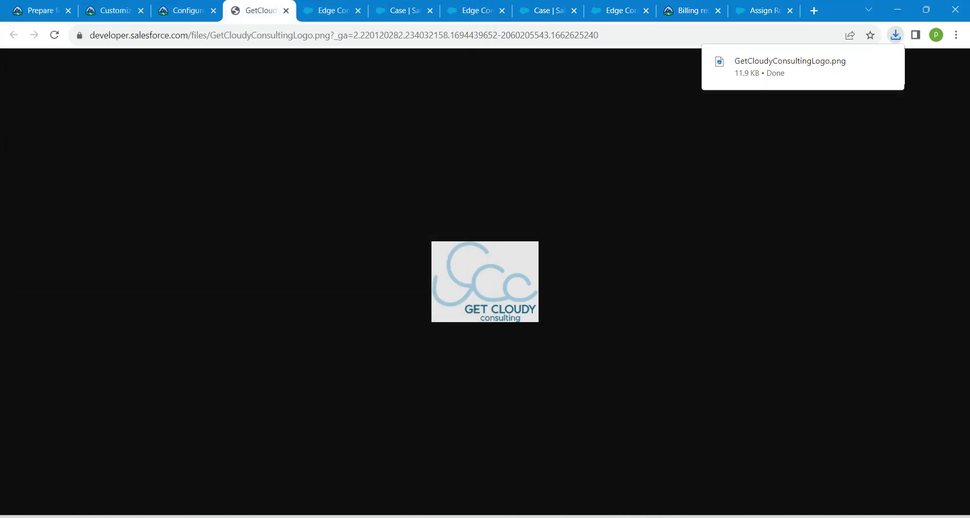
# Switch to the Salesforce org and open the Files page by searching the apps and items for "file".
pyautogui.click(187, 10)
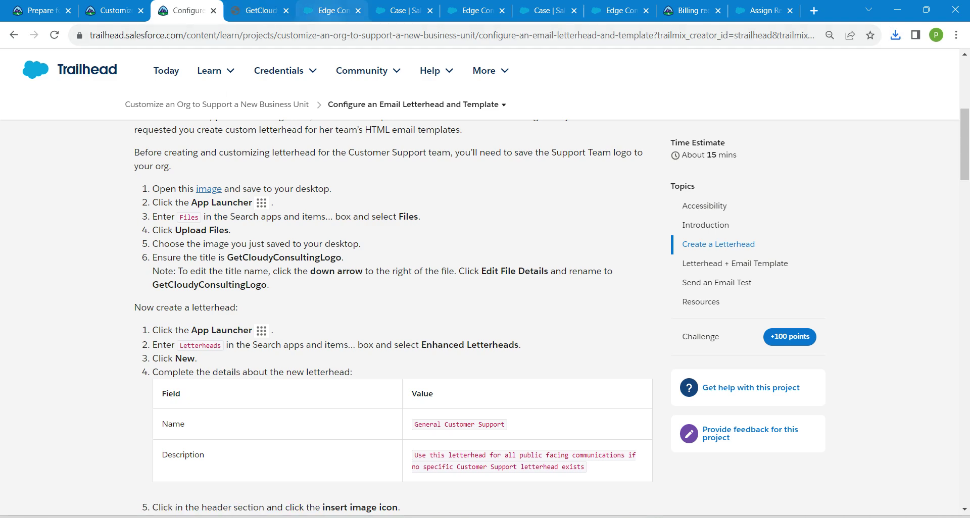
pyautogui.click(331, 11)
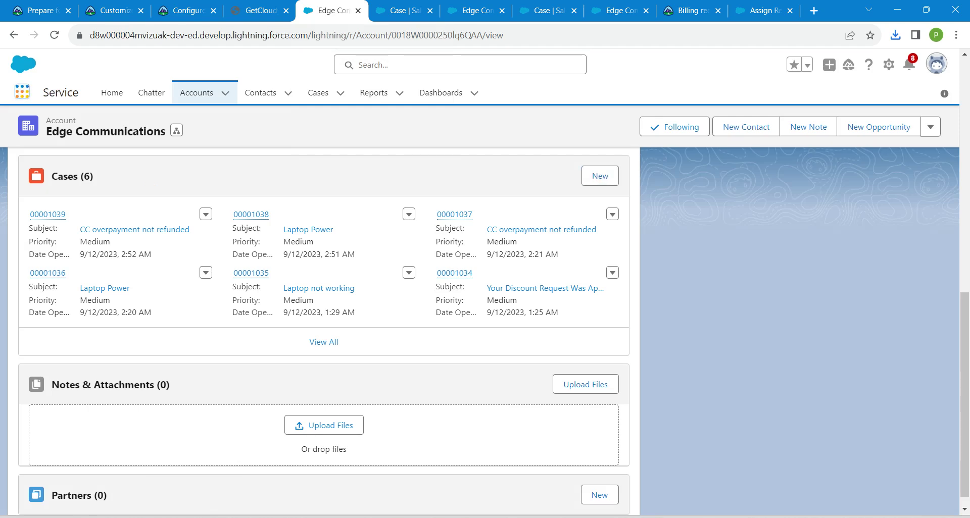
pyautogui.click(21, 92)
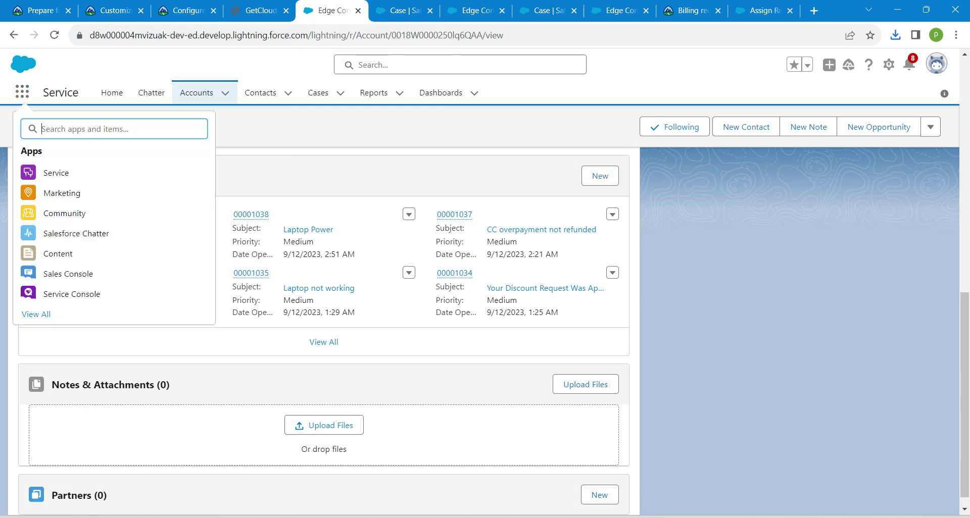
pyautogui.write('file')
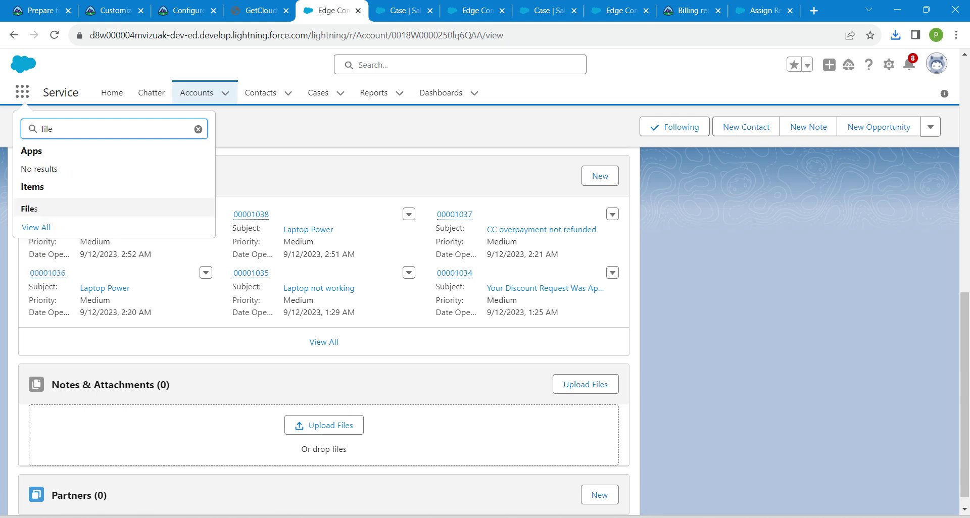
pyautogui.click(28, 208)
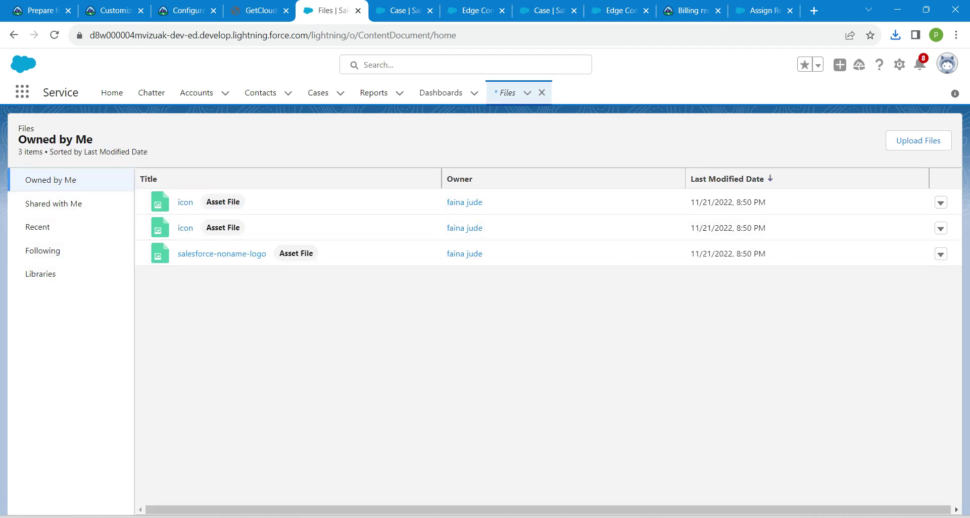
pyautogui.click(507, 93)
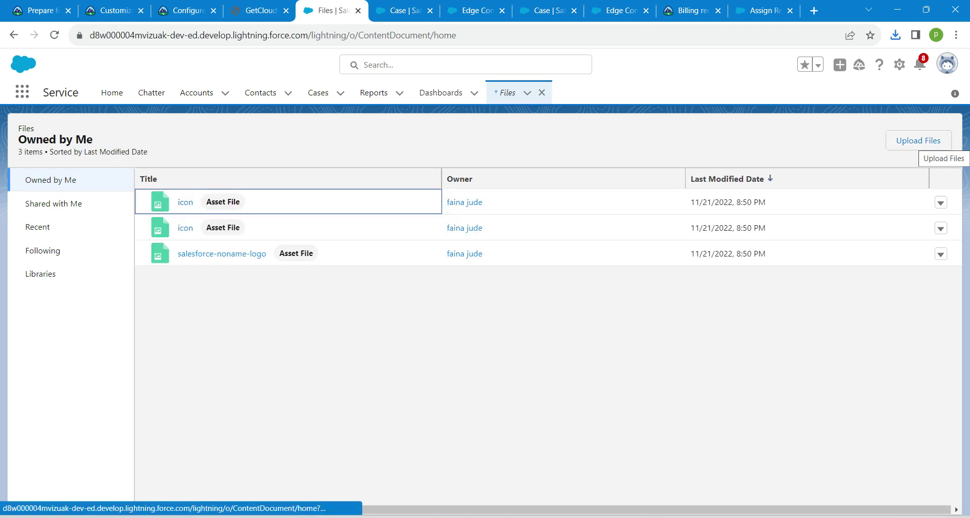
# Upload GetCloudyConsultingLogo from the Downloads folder to the org's files, keeping its title.
pyautogui.click(918, 141)
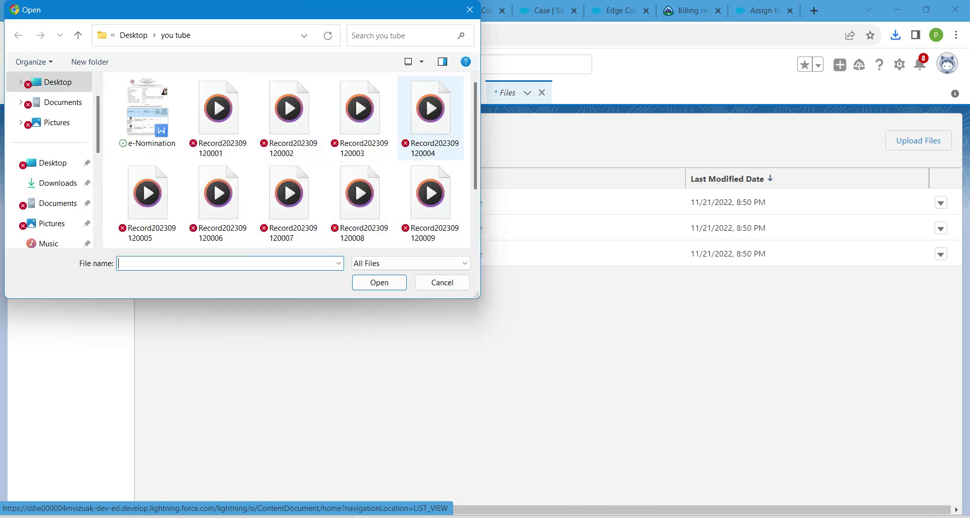
pyautogui.moveTo(475, 130); pyautogui.dragTo(475, 136)
pyautogui.scroll(-2, 288, 159)
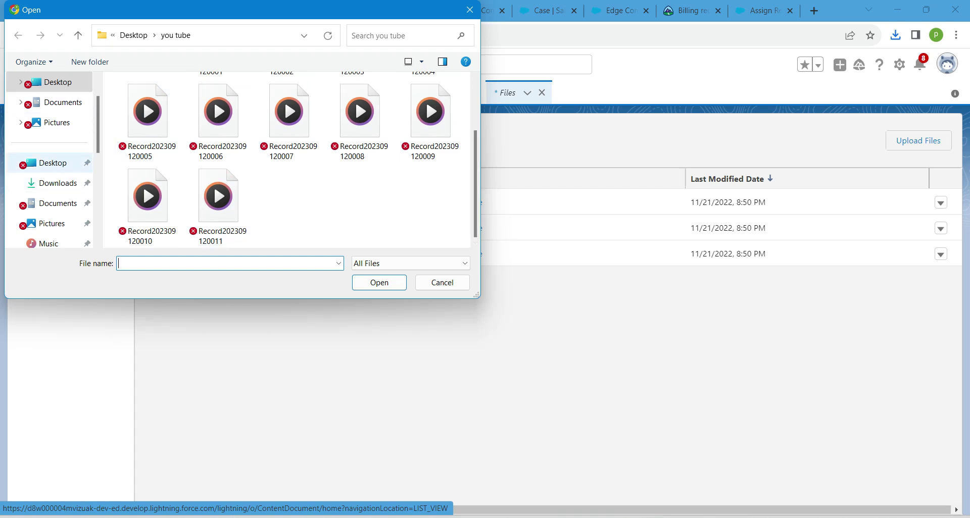
pyautogui.click(56, 183)
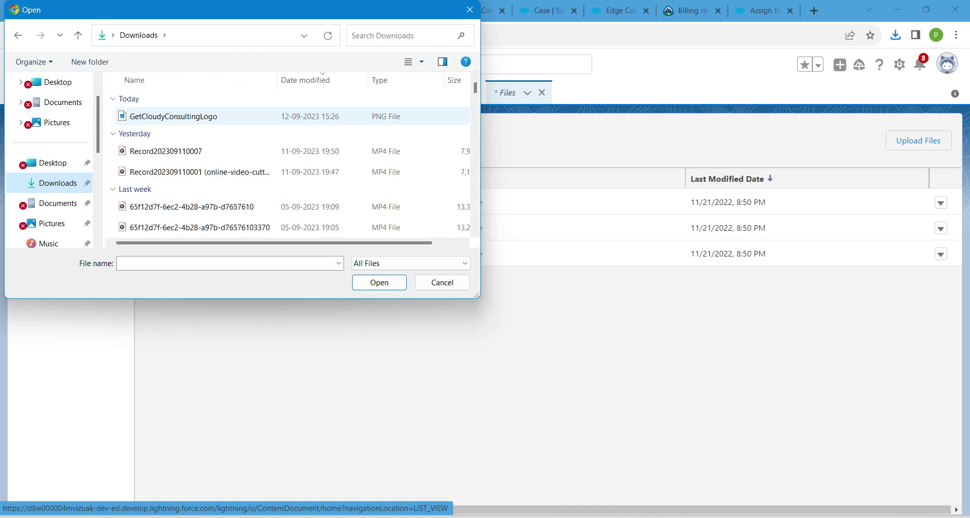
pyautogui.click(172, 116)
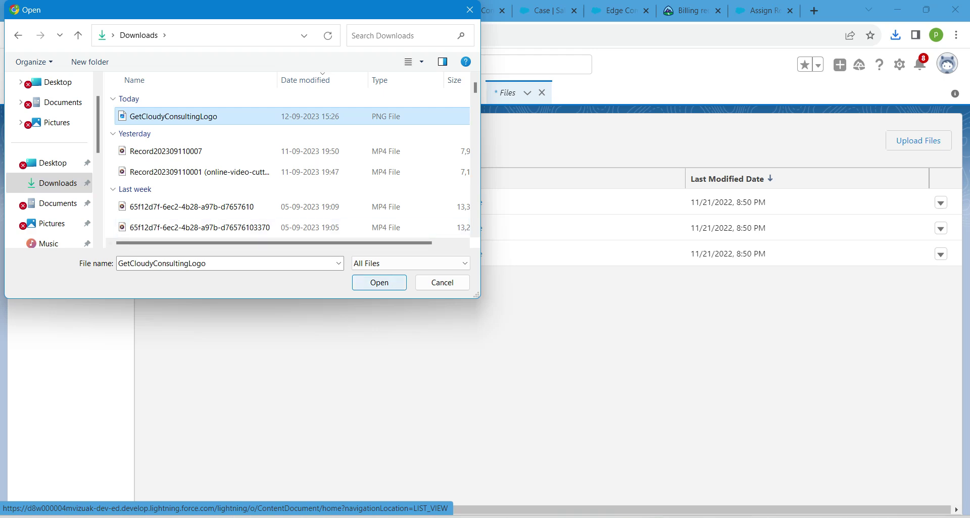
pyautogui.click(379, 283)
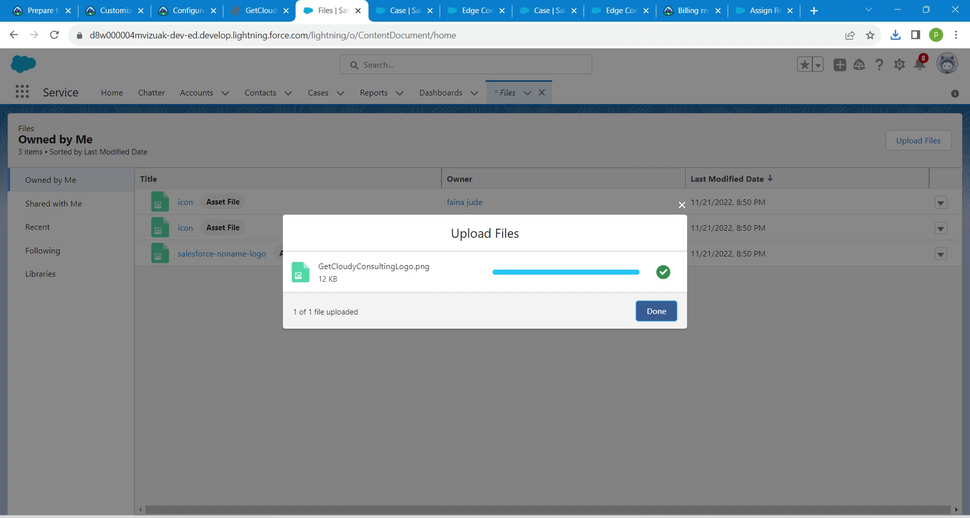
pyautogui.click(655, 311)
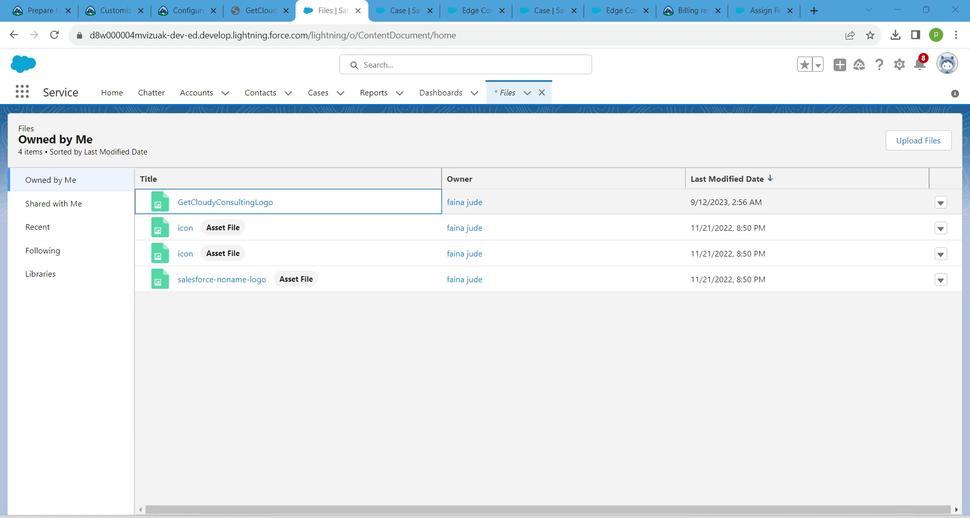
pyautogui.moveTo(273, 202); pyautogui.dragTo(177, 202)
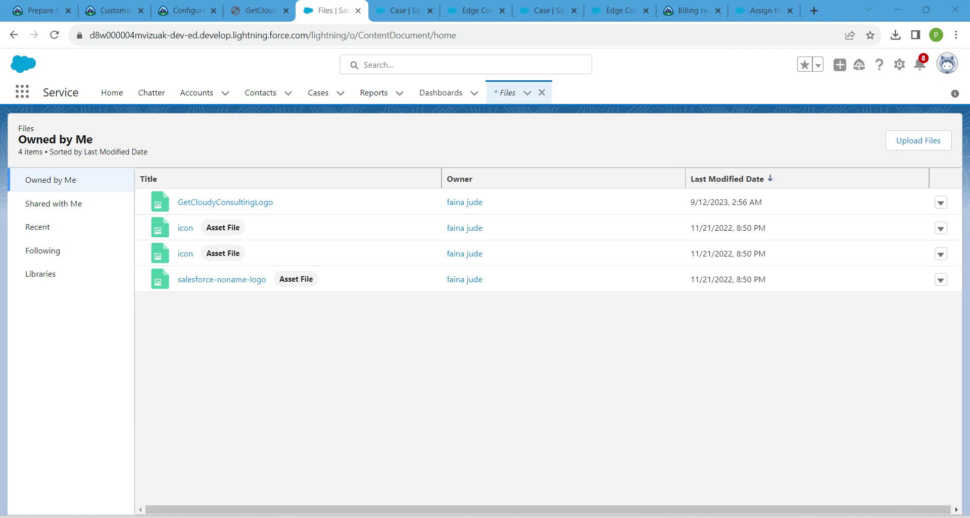
# Search the apps and items for "letter" and open the Enhanced Letterheads list.
pyautogui.click(21, 91)
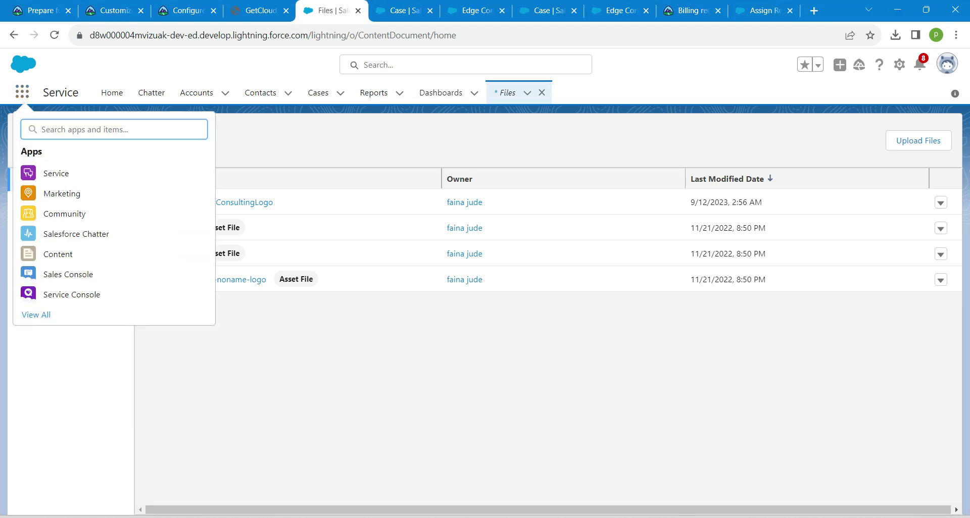
pyautogui.write('leete')
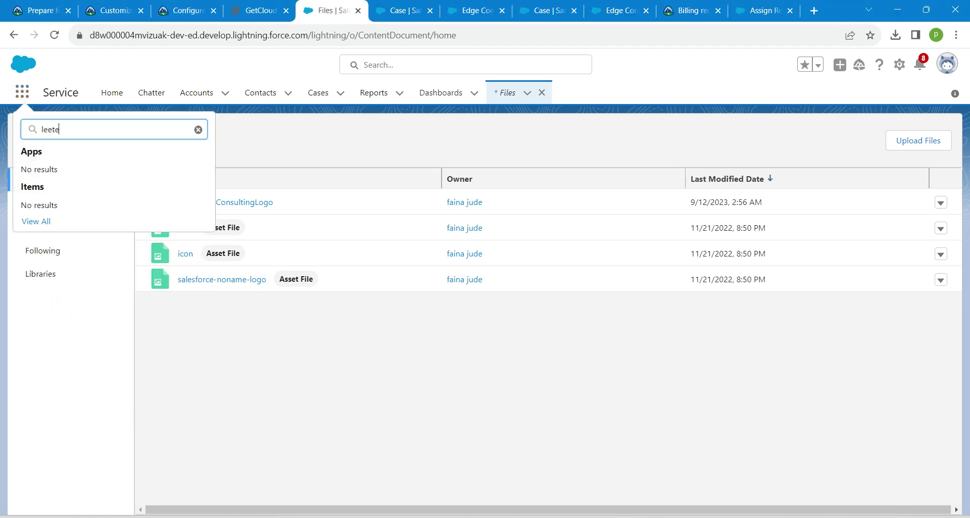
pyautogui.press('BackSpace')
pyautogui.press('BackSpace')
pyautogui.press('BackSpace')
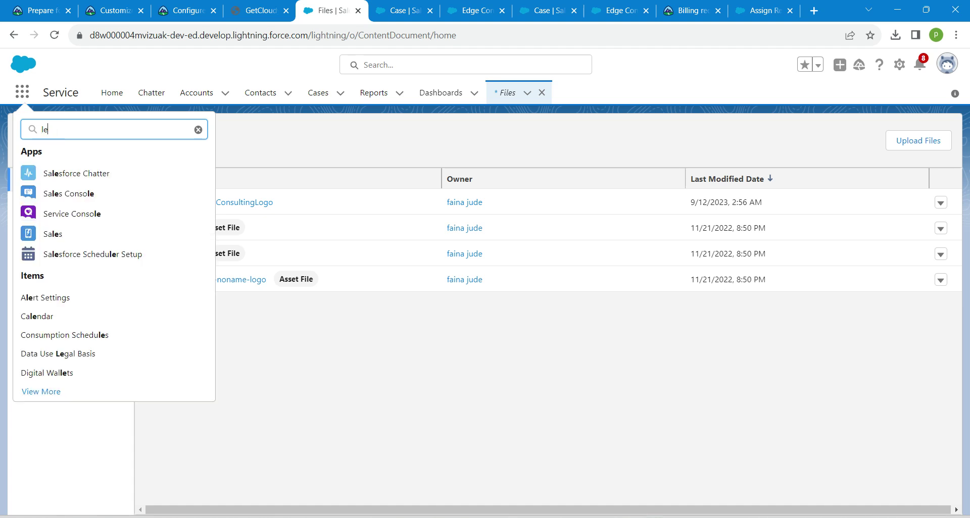
pyautogui.write('tter')
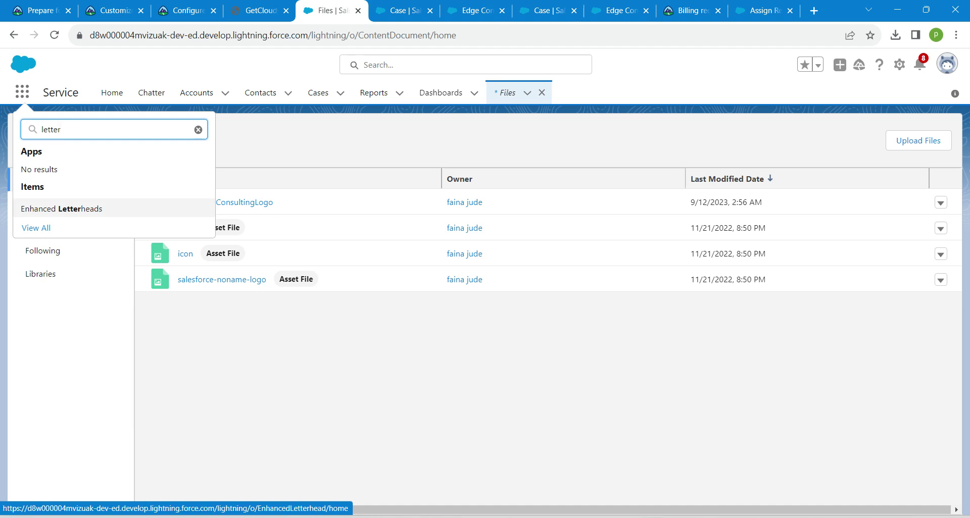
pyautogui.click(61, 209)
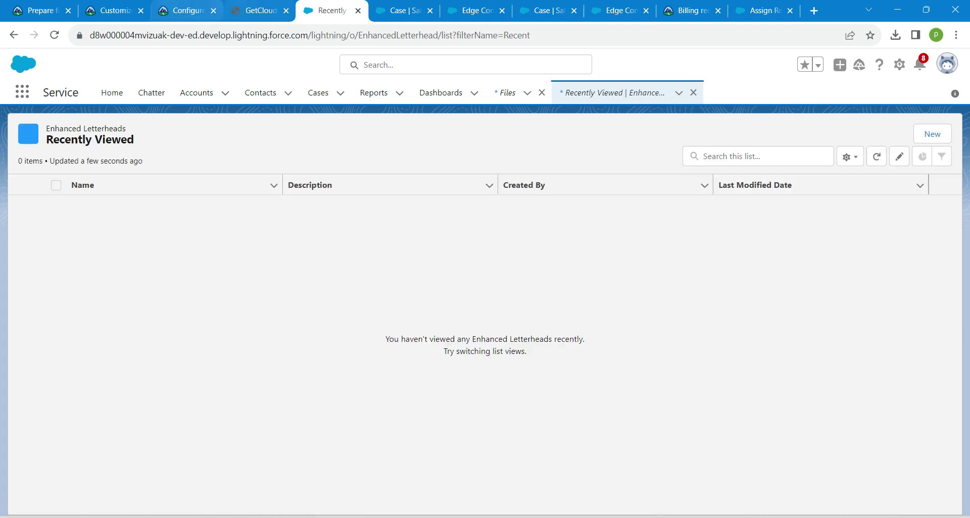
# Close the logo image page and start a new enhanced letterhead with the name General Customer Support copied from the Trailhead instructions.
pyautogui.click(268, 11)
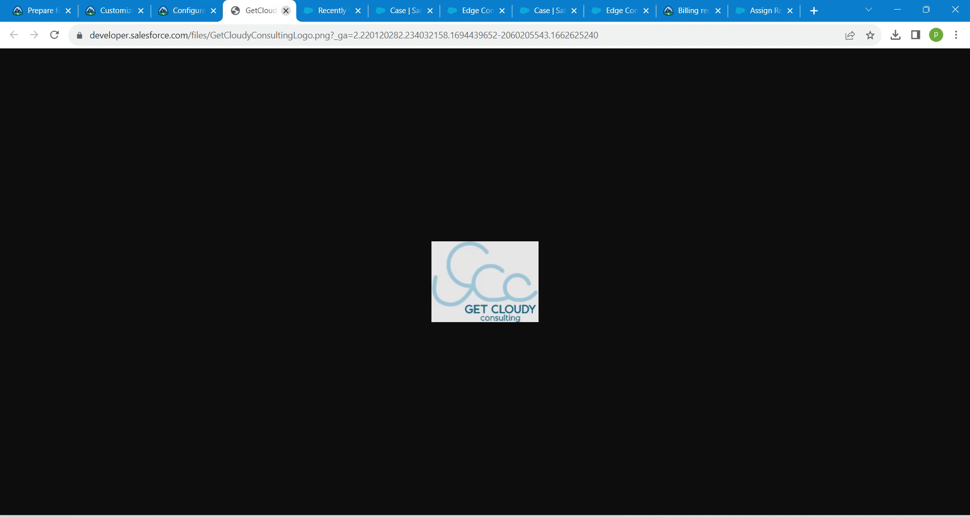
pyautogui.click(286, 10)
pyautogui.click(186, 10)
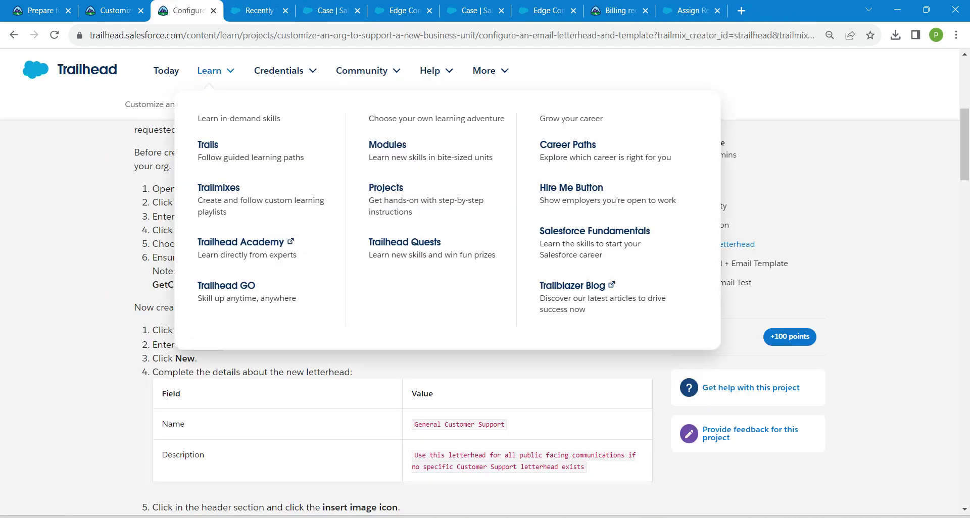
pyautogui.tripleClick(459, 425)
pyautogui.hotkey('ctrl', 'c')
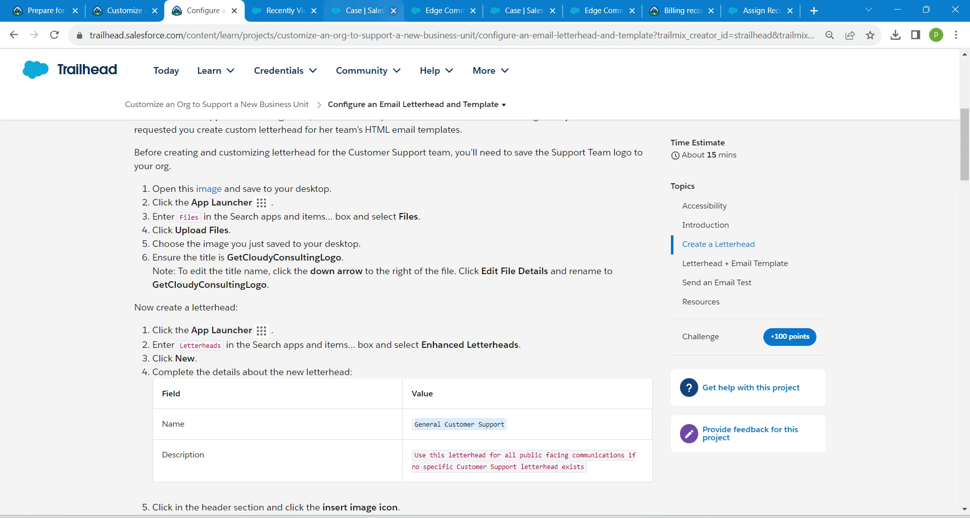
pyautogui.click(283, 11)
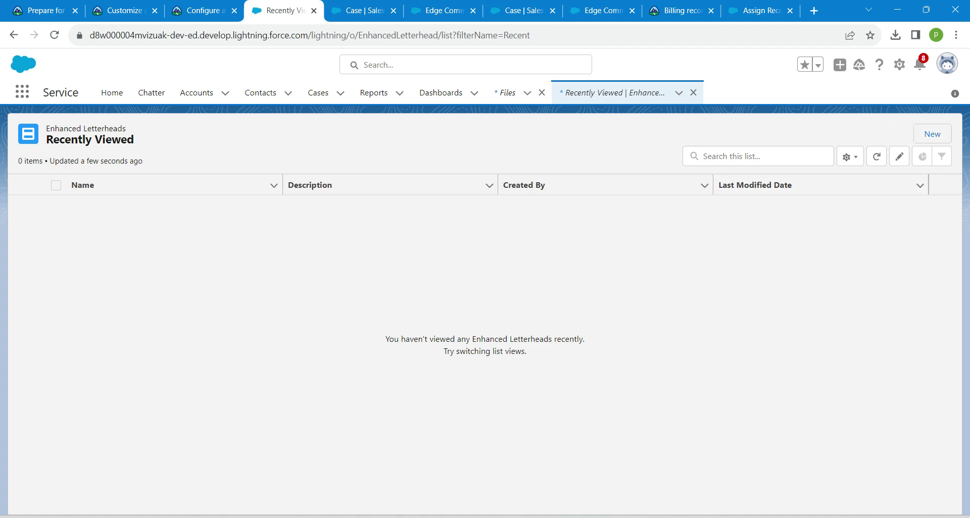
pyautogui.click(932, 134)
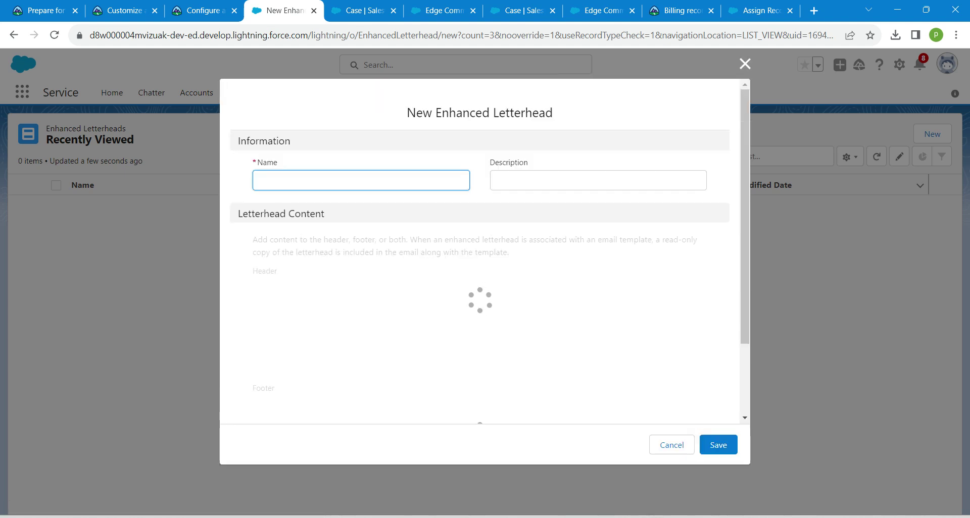
pyautogui.hotkey('ctrl', 'v')
# Set the letterhead's description to "Use this letterhead for all public facing communications if no specific Customer Support letterhead exists".
pyautogui.click(498, 180)
pyautogui.click(203, 10)
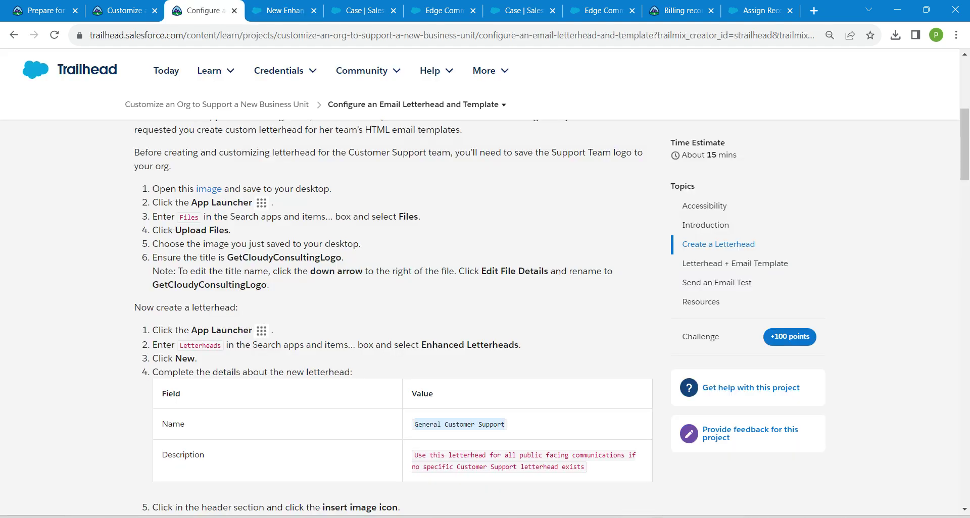
pyautogui.moveTo(414, 456); pyautogui.dragTo(584, 467)
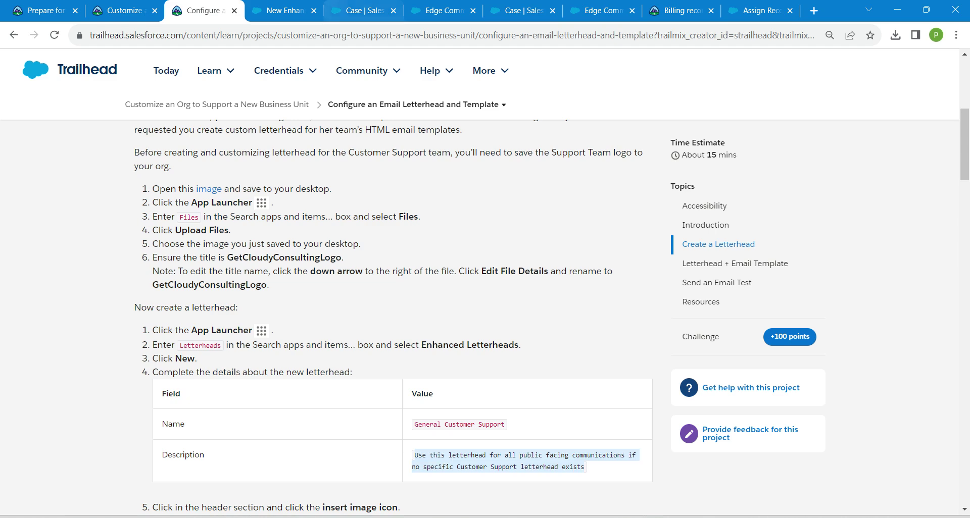
pyautogui.hotkey('ctrl', 'Tab')
pyautogui.hotkey('ctrl', 'v')
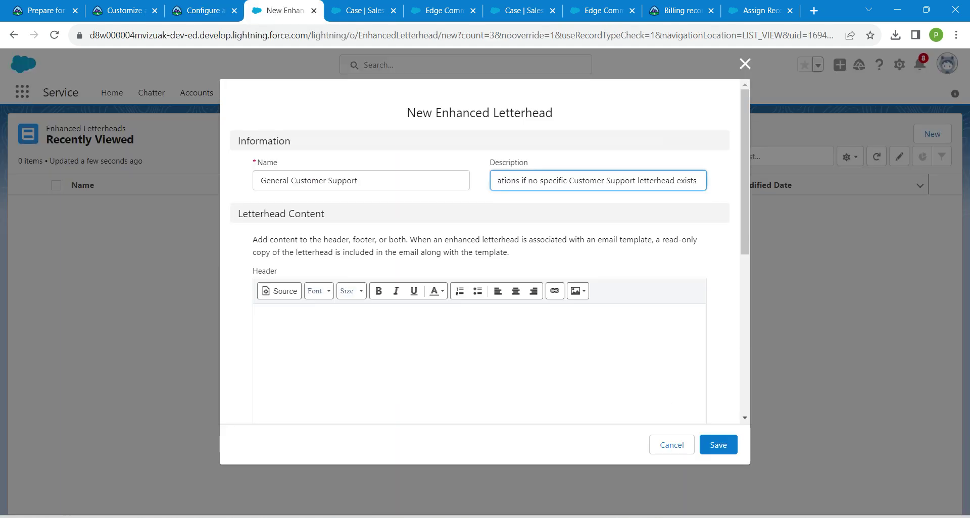
# Insert the GetCloudyConsultingLogo image from the owned files into the letterhead's header.
pyautogui.press('Tab')
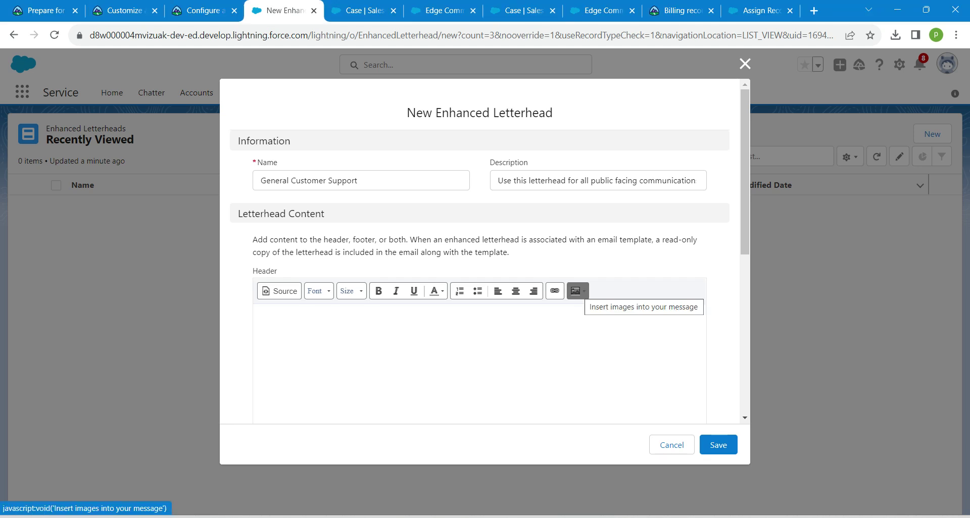
pyautogui.click(576, 291)
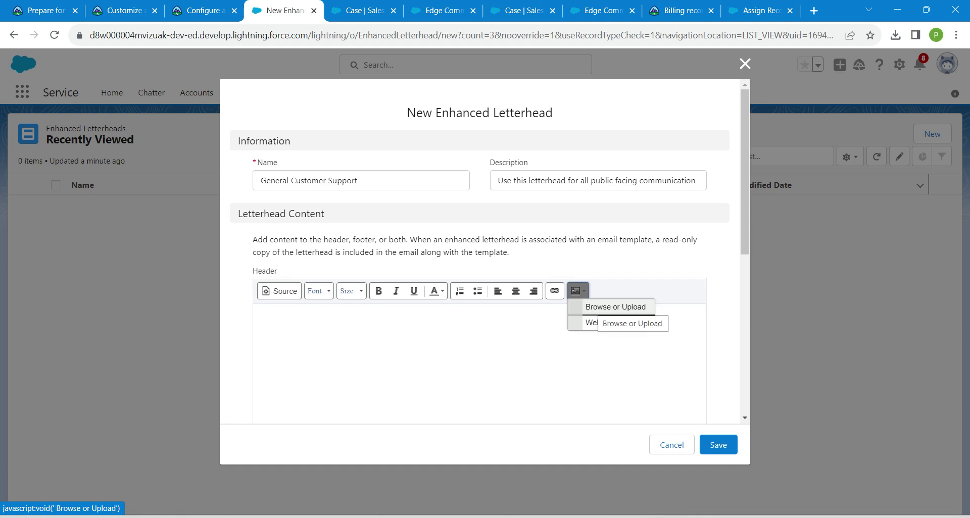
pyautogui.click(599, 306)
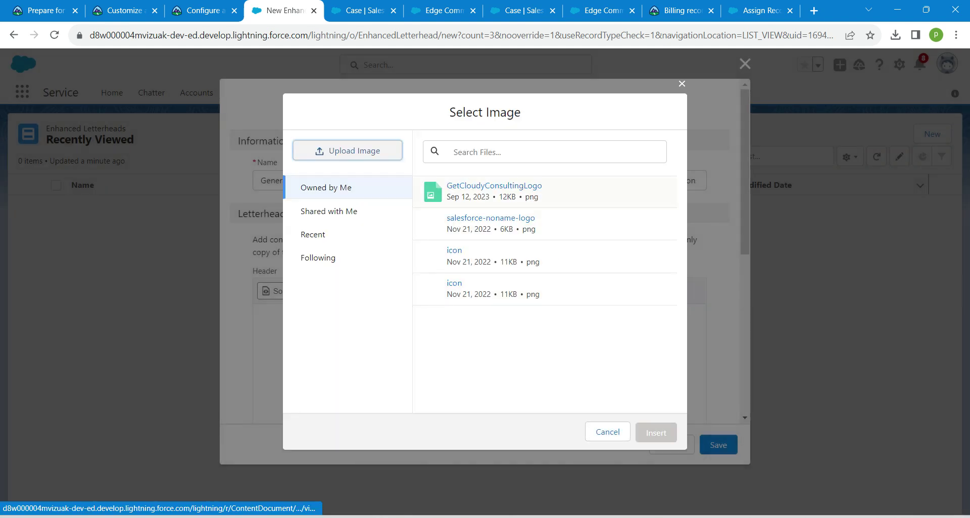
pyautogui.click(494, 186)
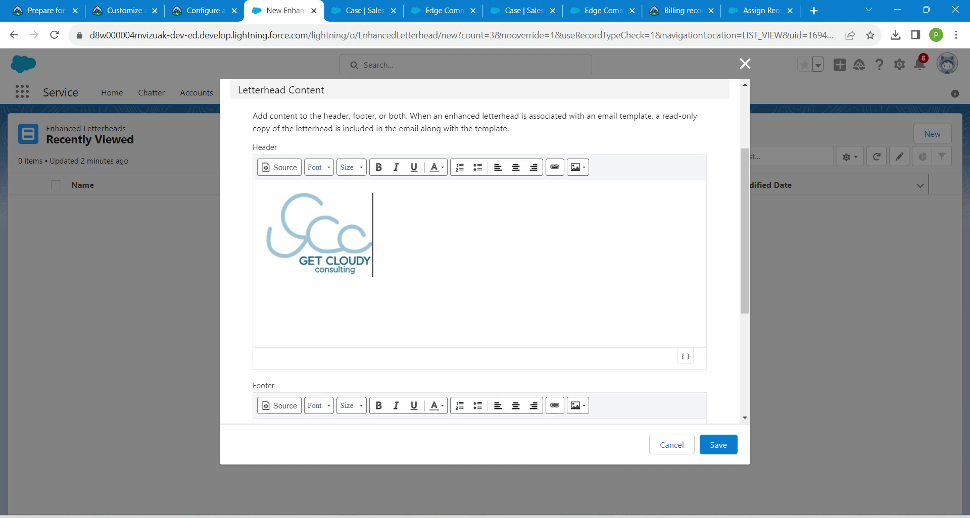
# Below the header logo, add "Dear" followed by the recipient First Name merge field and a comma, and save the letterhead.
pyautogui.press('Return')
pyautogui.write('Dear')
pyautogui.click(685, 356)
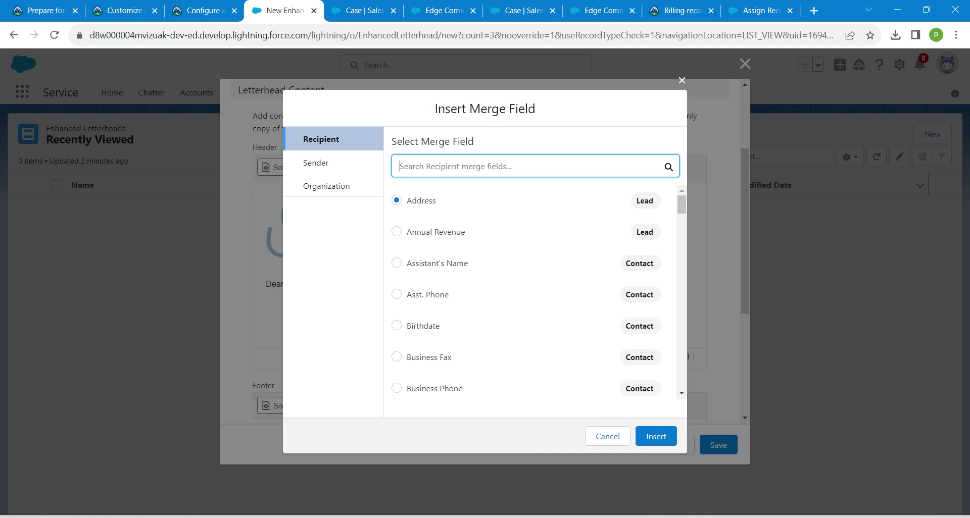
pyautogui.write('f')
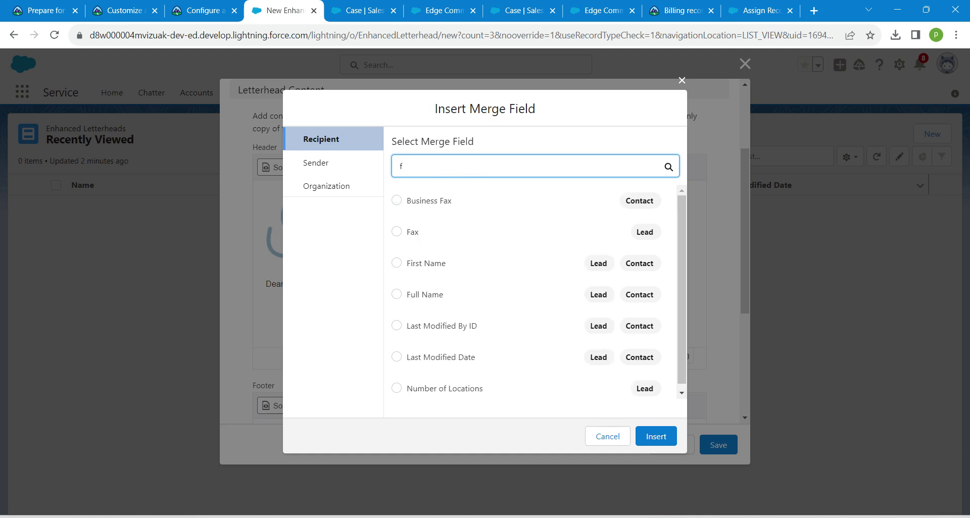
pyautogui.write('irst')
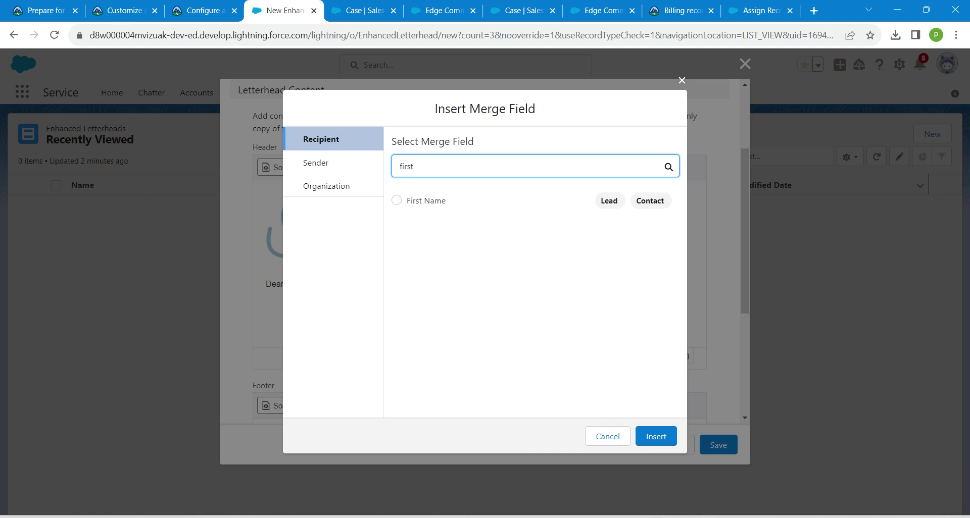
pyautogui.click(397, 200)
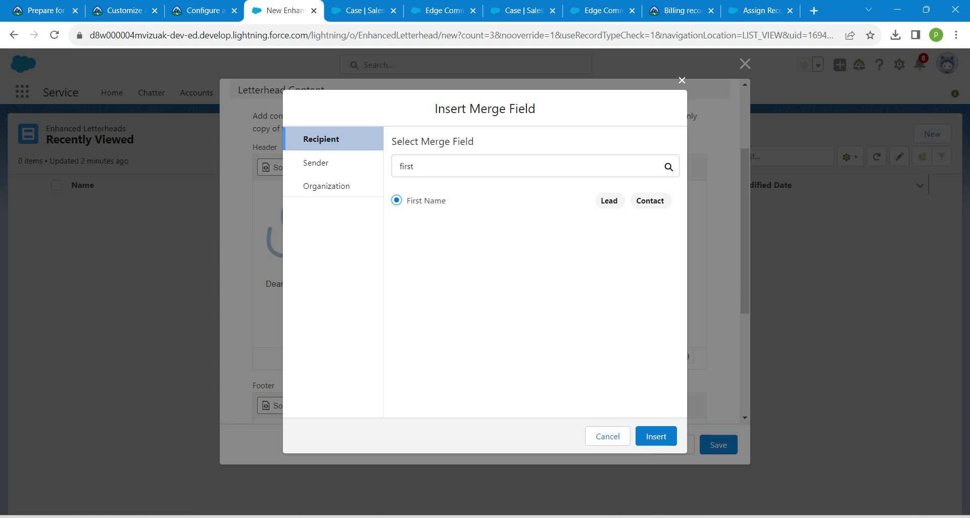
pyautogui.click(656, 437)
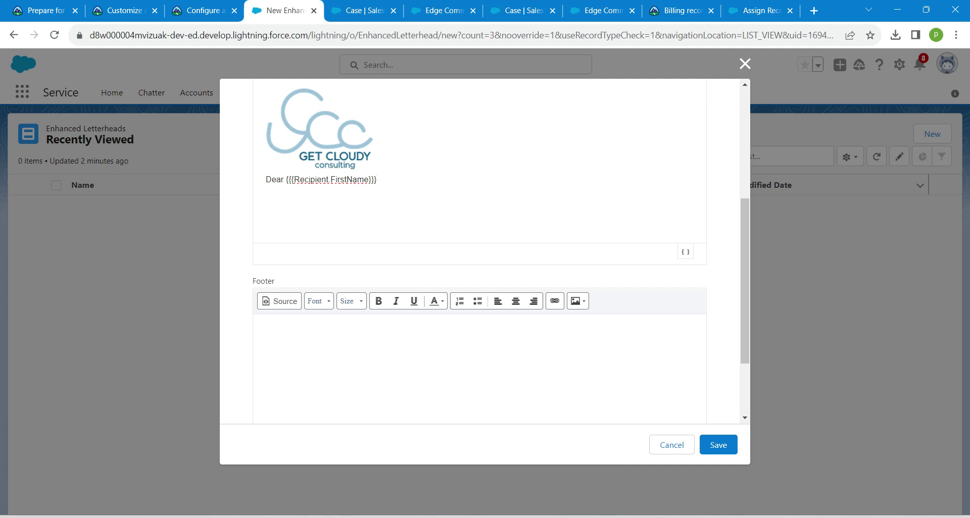
pyautogui.write(',')
pyautogui.click(718, 445)
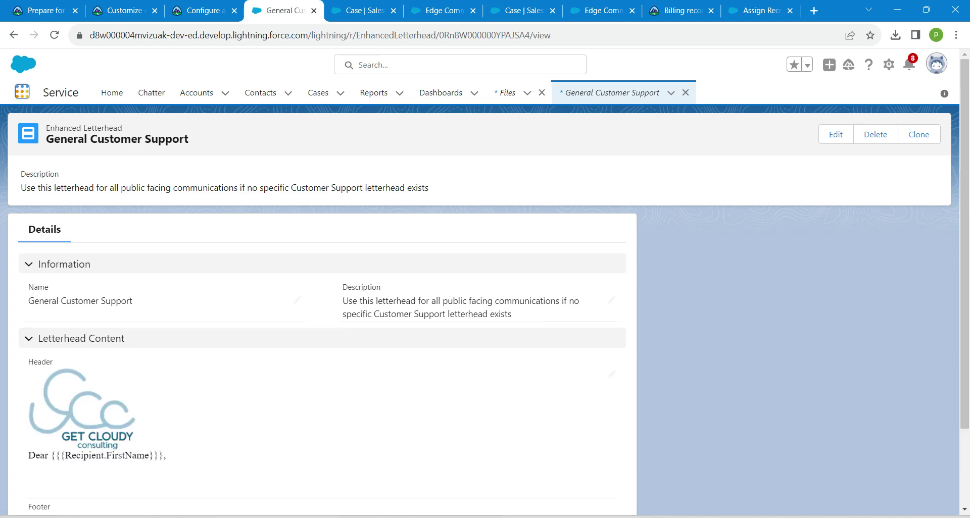
# Search the apps and items for "ema", open the Email Templates list and start a new email template.
pyautogui.click(22, 92)
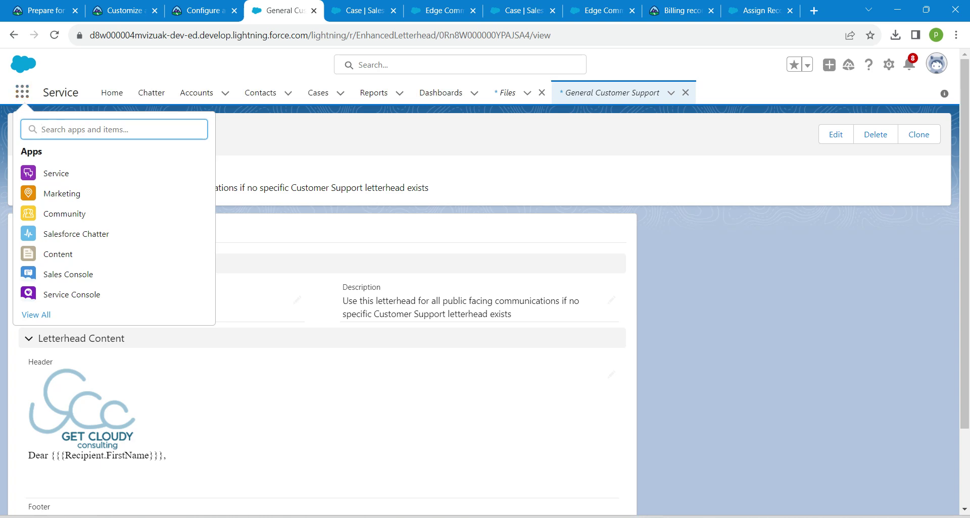
pyautogui.write('ema')
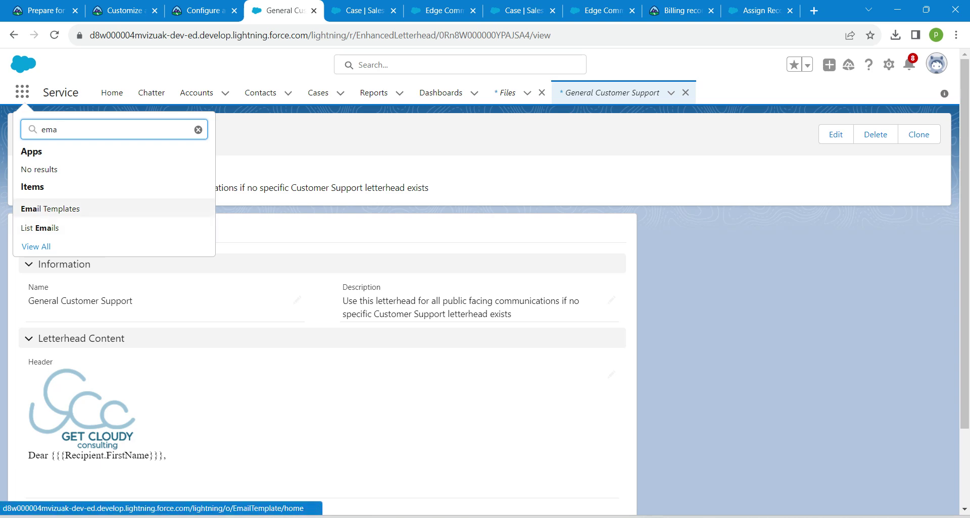
pyautogui.click(50, 209)
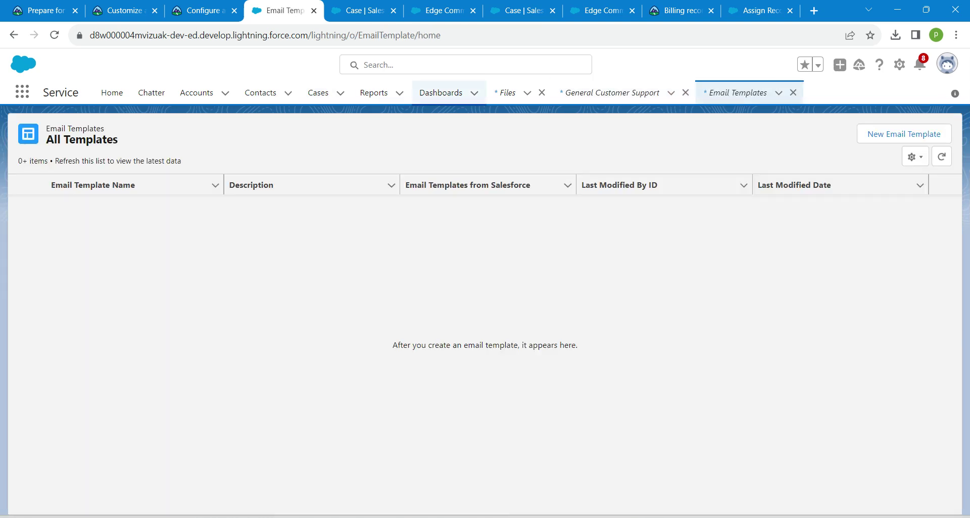
pyautogui.click(904, 134)
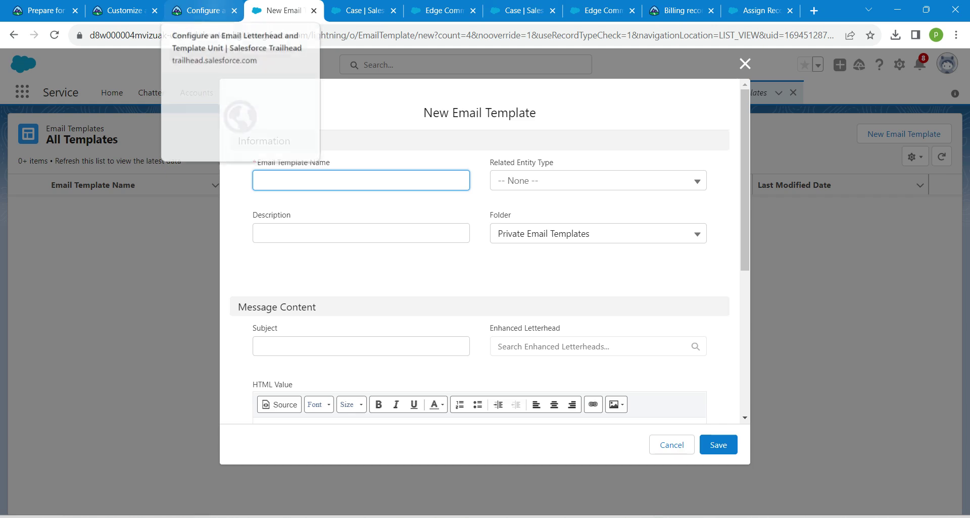
# Name the email template Public Facing General, copying the name from the Trailhead instructions.
pyautogui.click(200, 11)
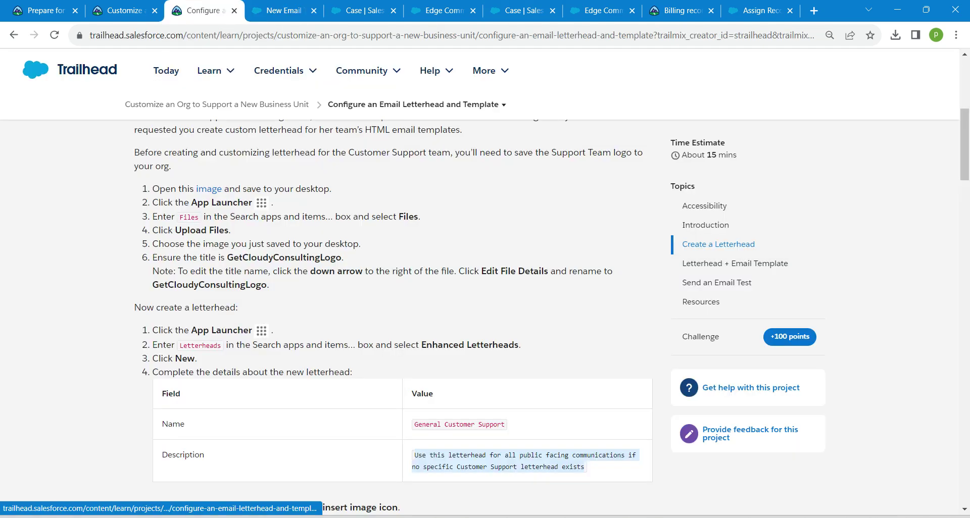
pyautogui.scroll(-7, 394, 313)
pyautogui.scroll(-13, 394, 313)
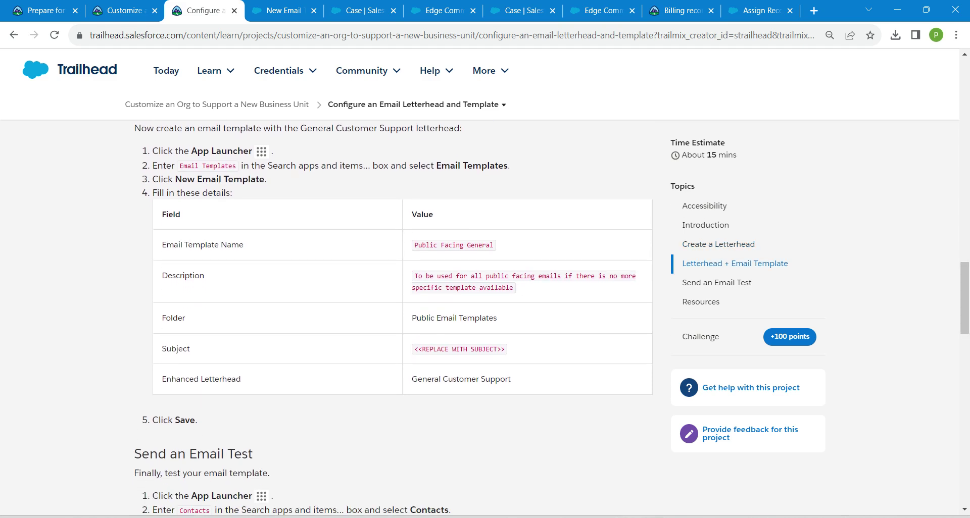
pyautogui.moveTo(414, 245); pyautogui.dragTo(493, 245)
pyautogui.hotkey('ctrl', 'c')
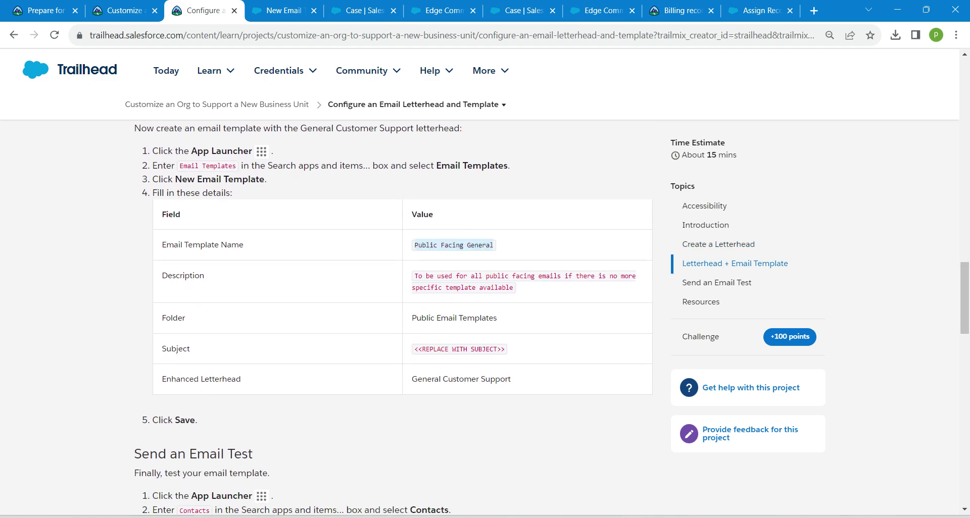
pyautogui.click(283, 10)
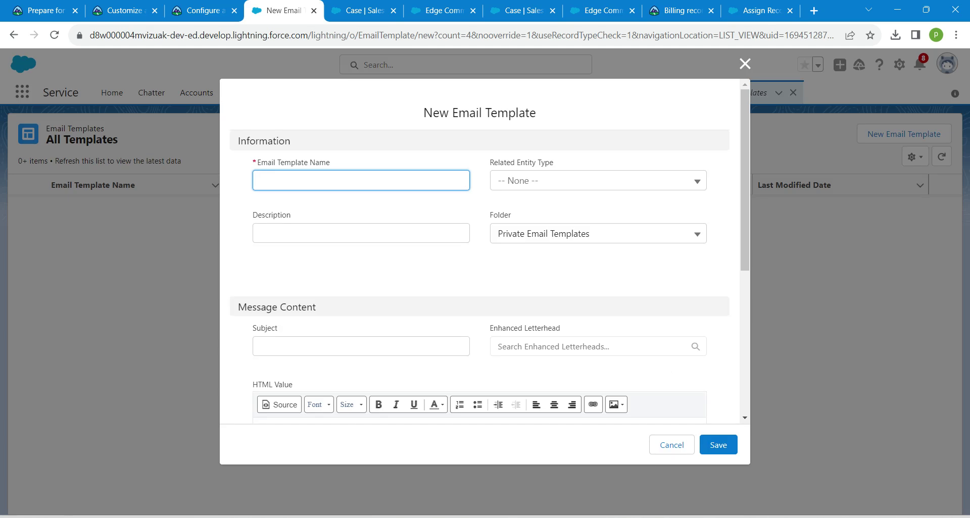
pyautogui.hotkey('ctrl', 'v')
# Set the template's description to "To be used for all public facing emails if there is no more specific template available", copied from Trailhead.
pyautogui.click(360, 233)
pyautogui.click(202, 10)
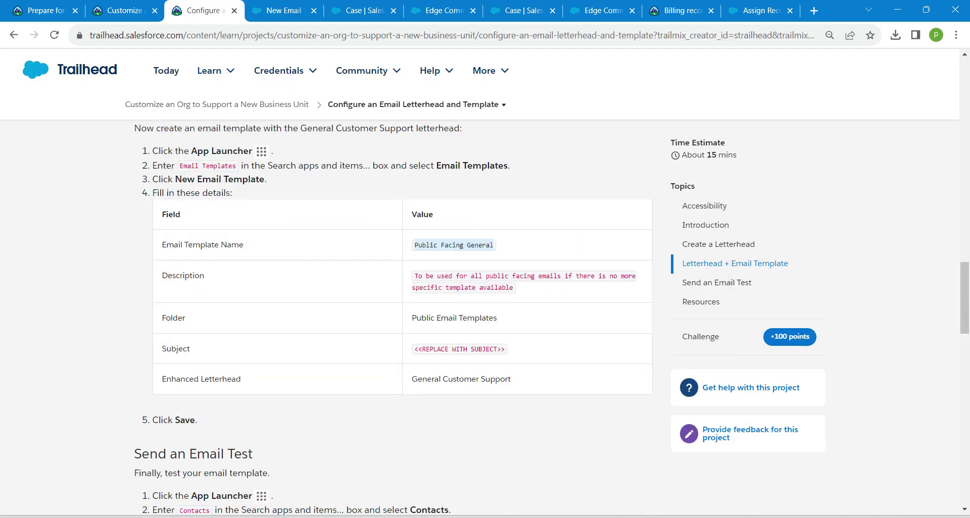
pyautogui.moveTo(412, 276); pyautogui.dragTo(514, 288)
pyautogui.hotkey('ctrl', 'c')
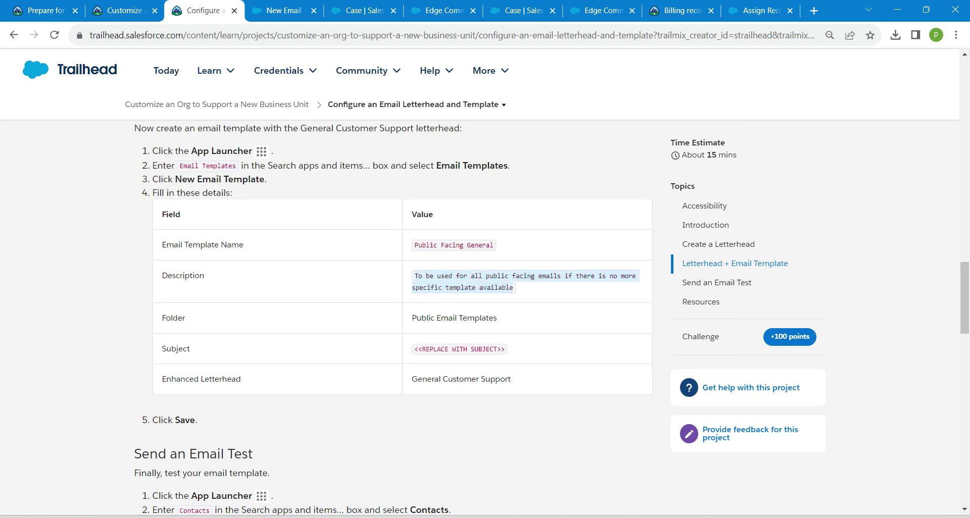
pyautogui.hotkey('ctrl', 'Tab')
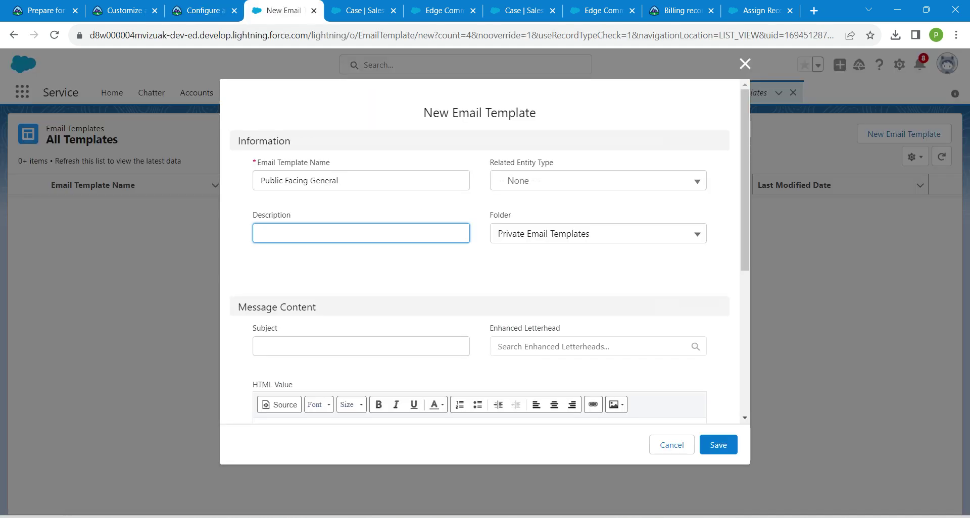
pyautogui.hotkey('ctrl', 'v')
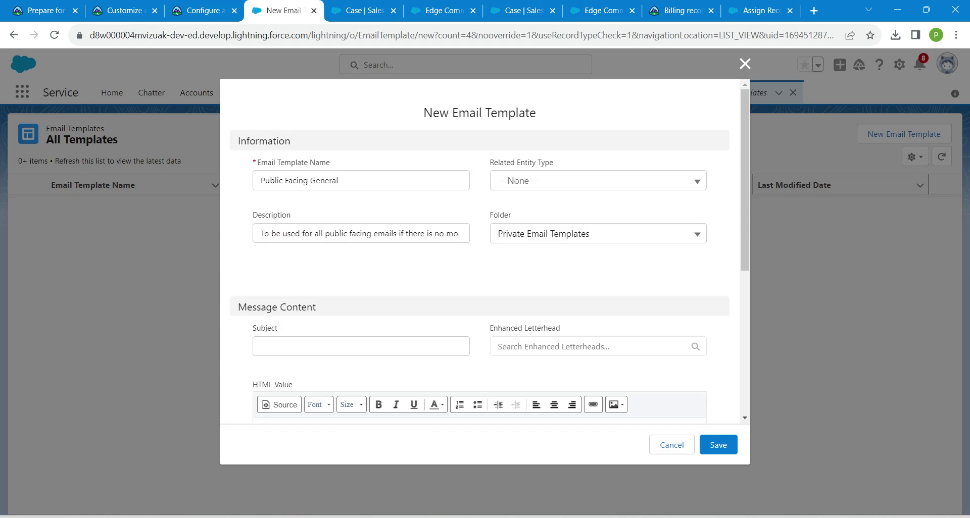
# Set the template's folder to Public Email Templates and its subject to "<<REPLACE WITH SUBJECT>>", copied from Trailhead.
pyautogui.click(204, 10)
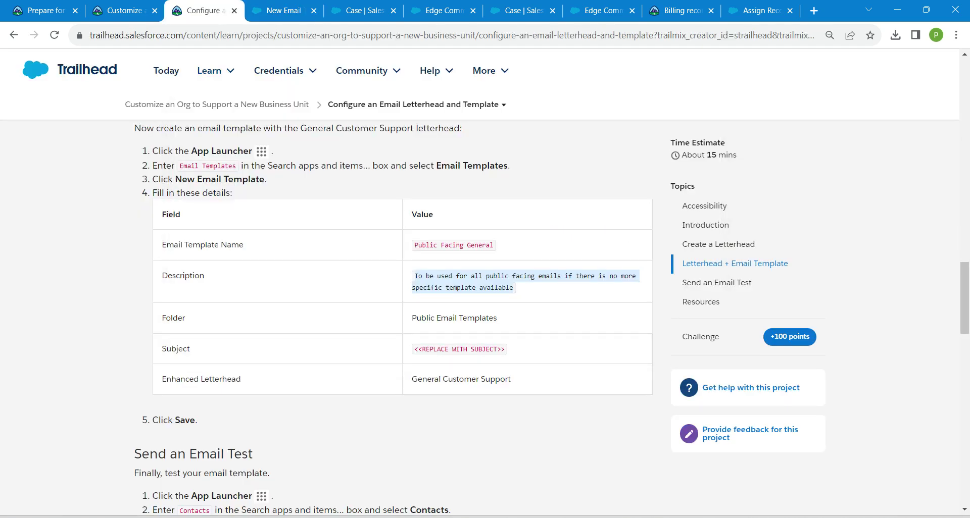
pyautogui.tripleClick(459, 349)
pyautogui.hotkey('ctrl', 'c')
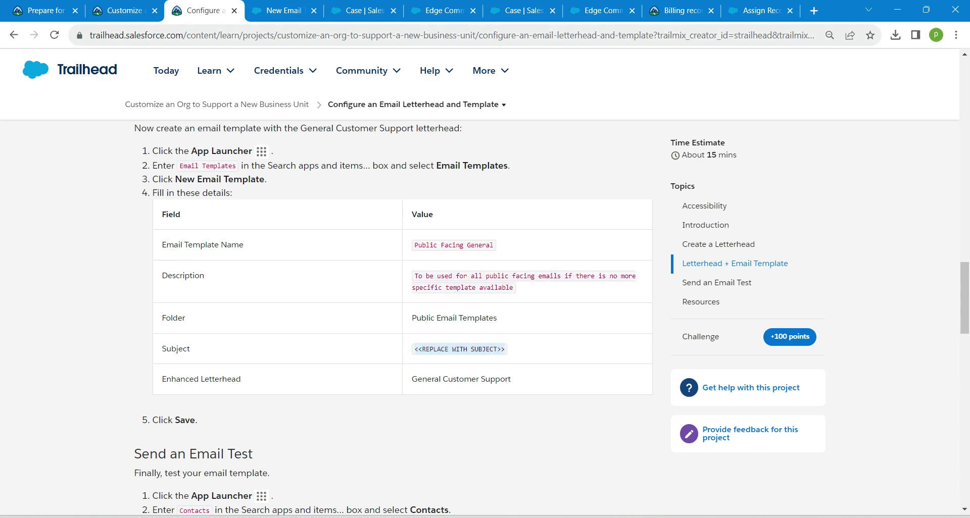
pyautogui.click(283, 10)
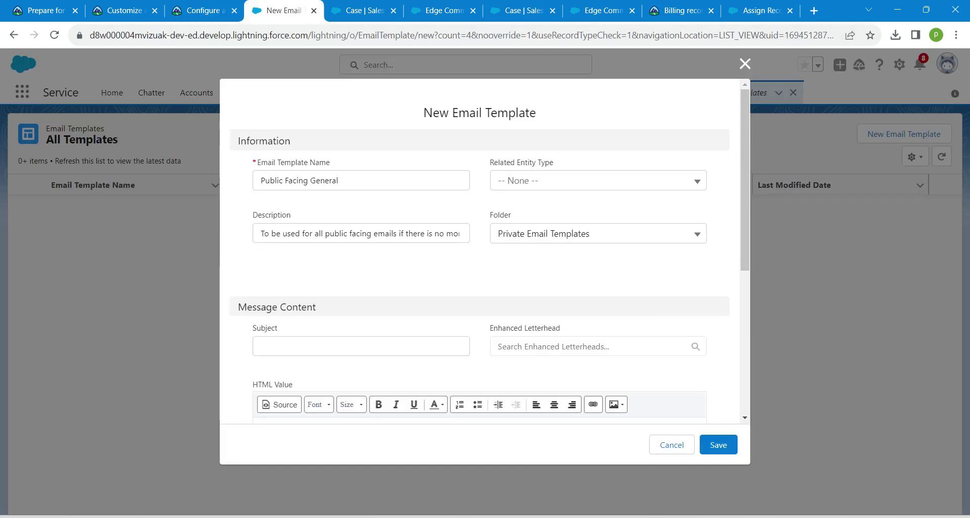
pyautogui.click(597, 233)
pyautogui.click(552, 280)
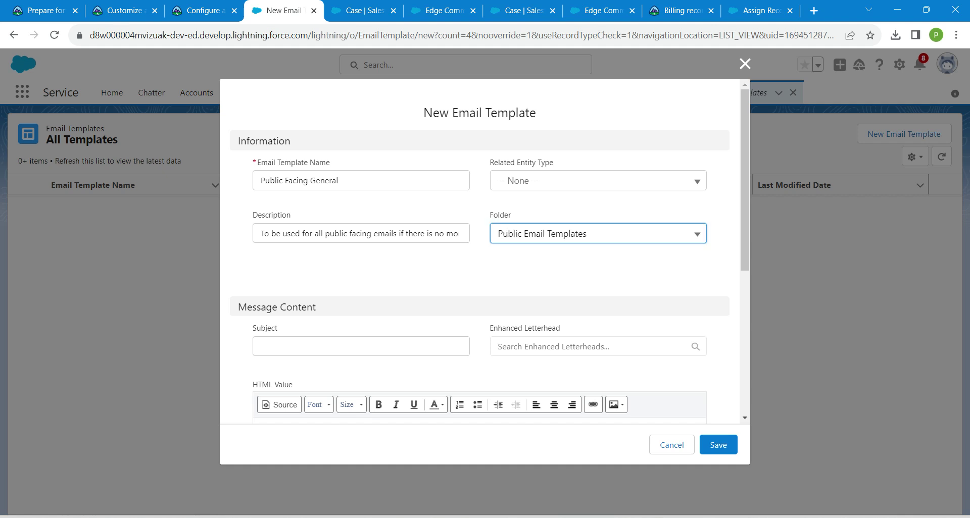
pyautogui.click(261, 346)
pyautogui.hotkey('ctrl', 'v')
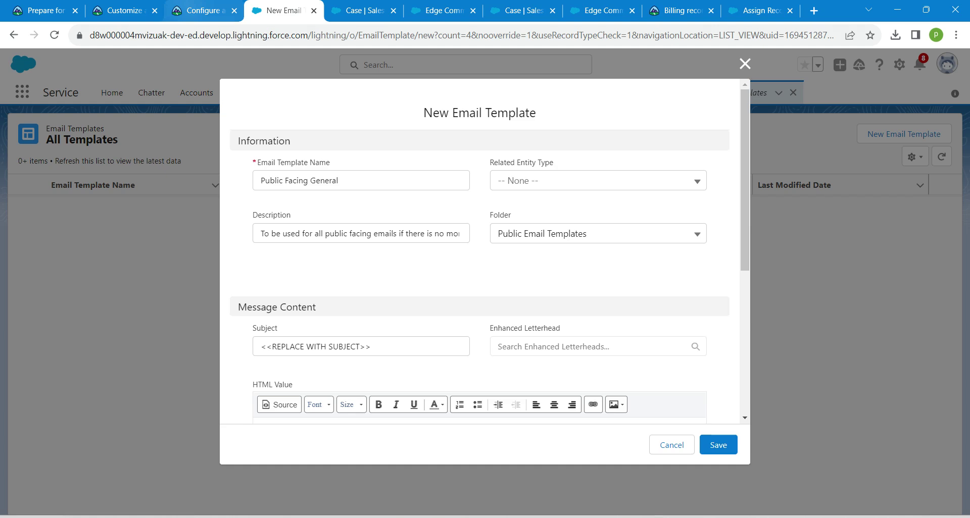
# Assign the General Customer Support enhanced letterhead to the template, copying its name from Trailhead, and save the template.
pyautogui.click(199, 10)
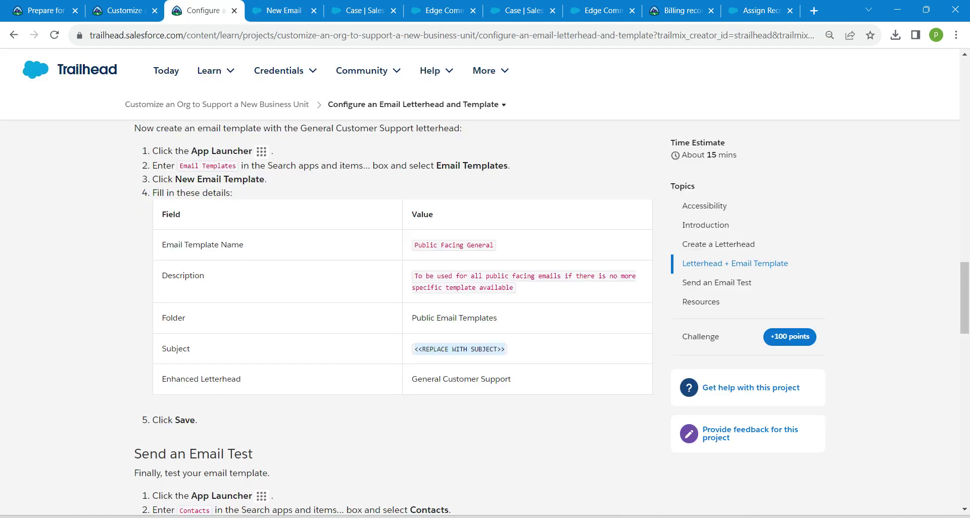
pyautogui.moveTo(411, 379); pyautogui.dragTo(510, 379)
pyautogui.hotkey('ctrl', 'c')
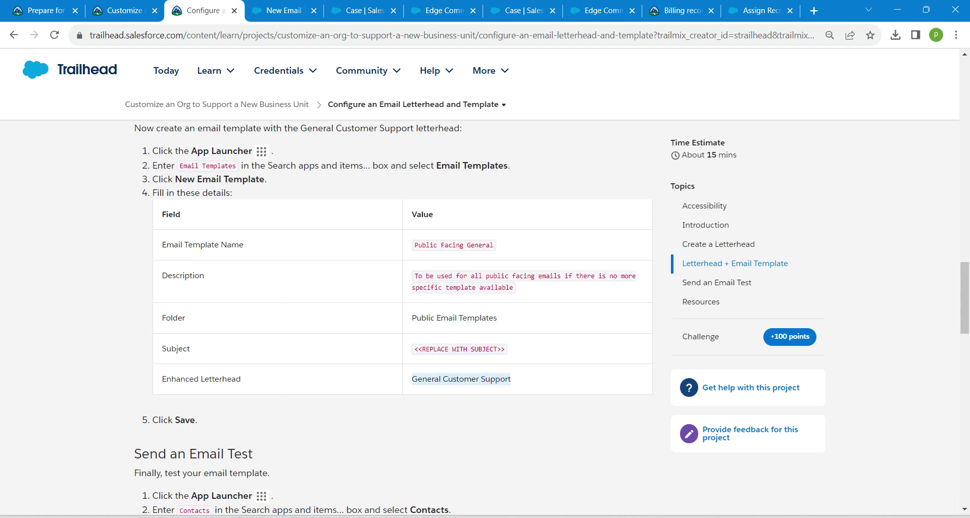
pyautogui.click(282, 10)
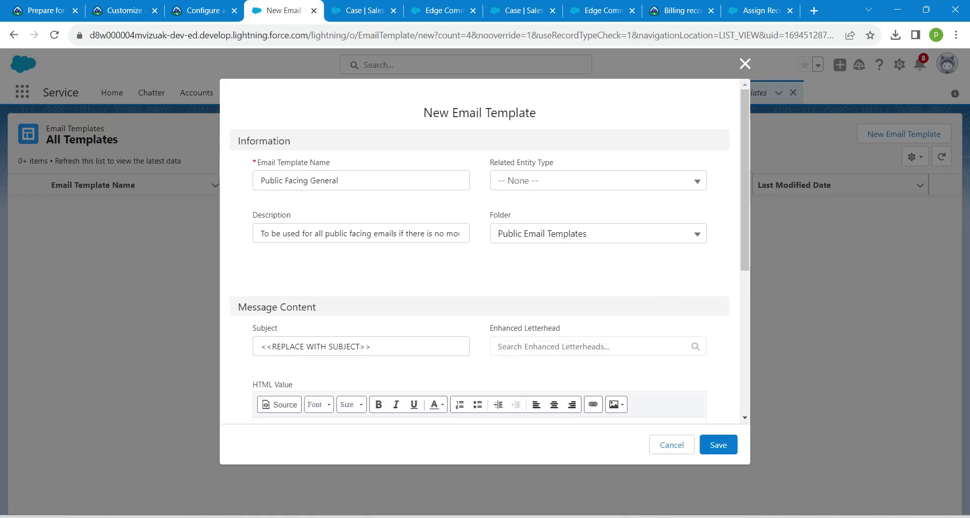
pyautogui.click(498, 346)
pyautogui.hotkey('ctrl', 'v')
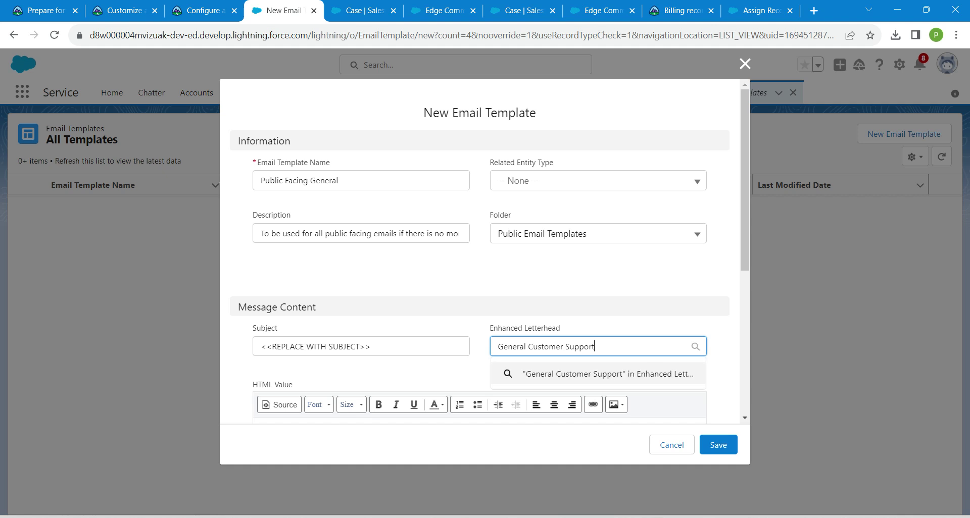
pyautogui.click(575, 398)
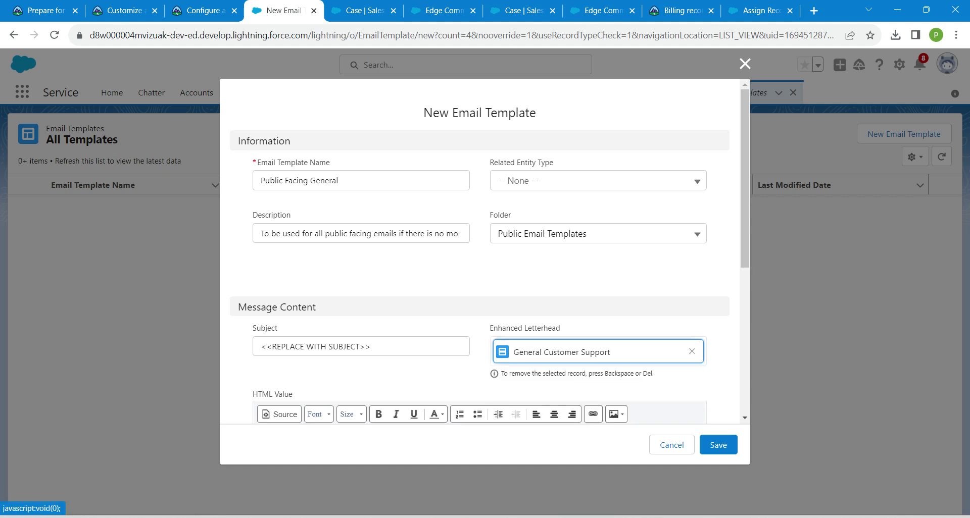
pyautogui.press('Tab')
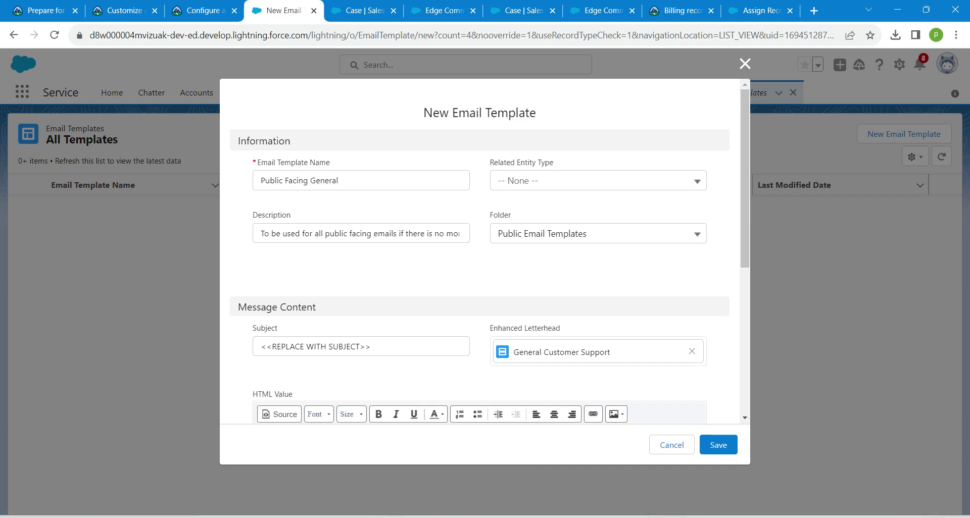
pyautogui.click(717, 444)
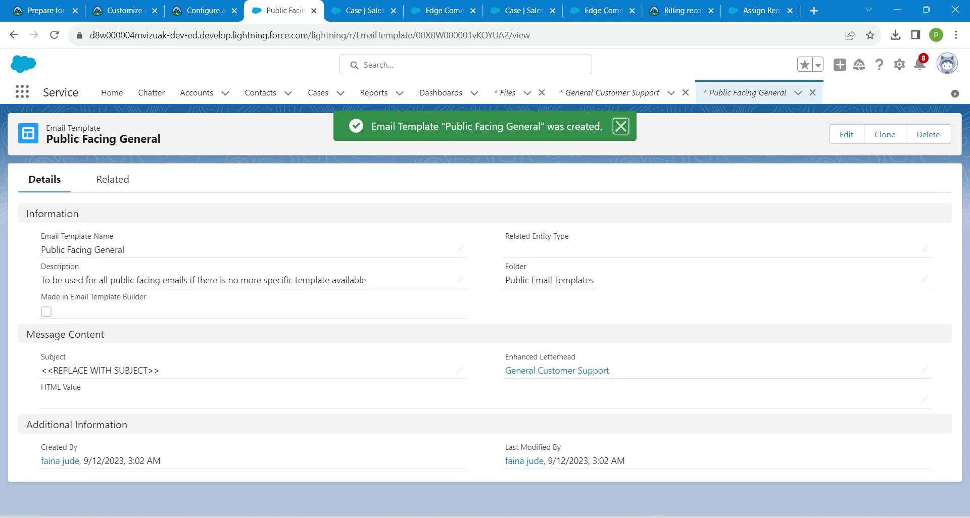
# Find Contacts in the App Launcher, show the All Contacts list view and open the first contact's record.
pyautogui.click(22, 91)
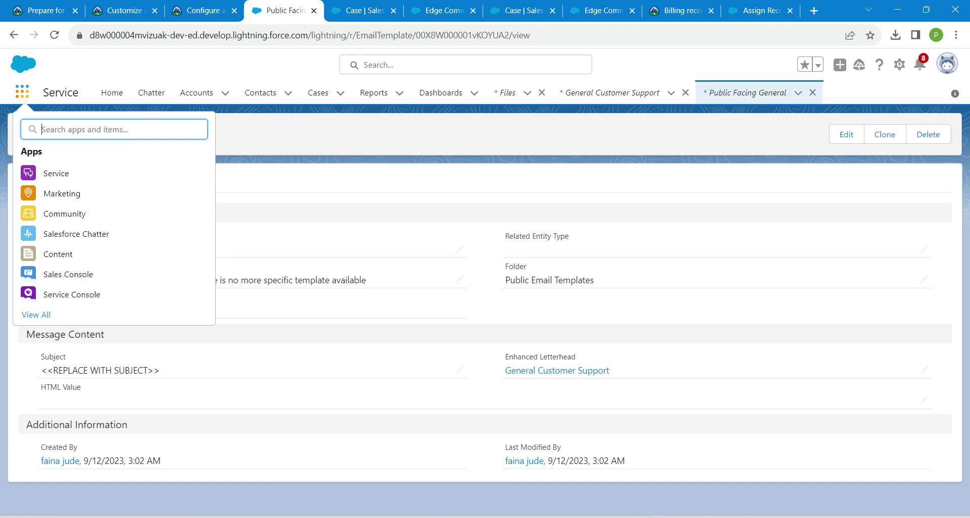
pyautogui.write('conta')
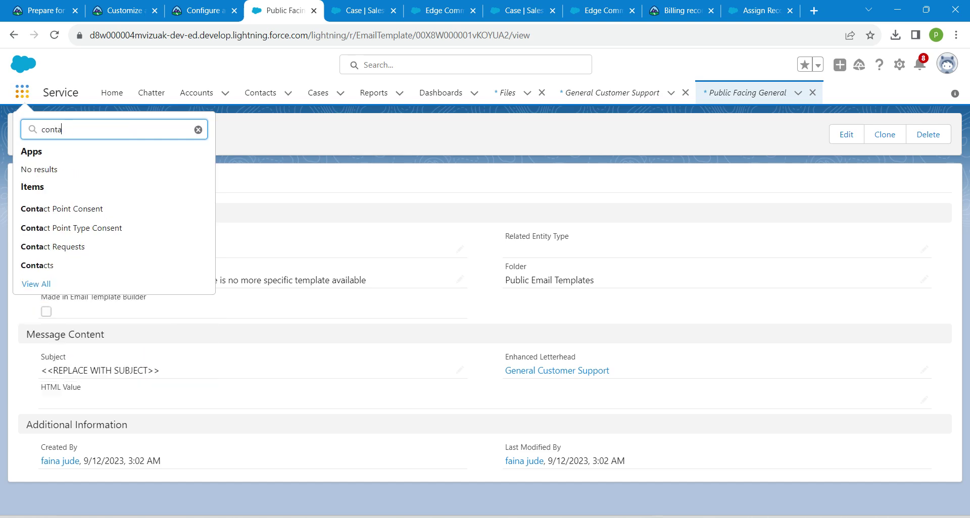
pyautogui.write('cts')
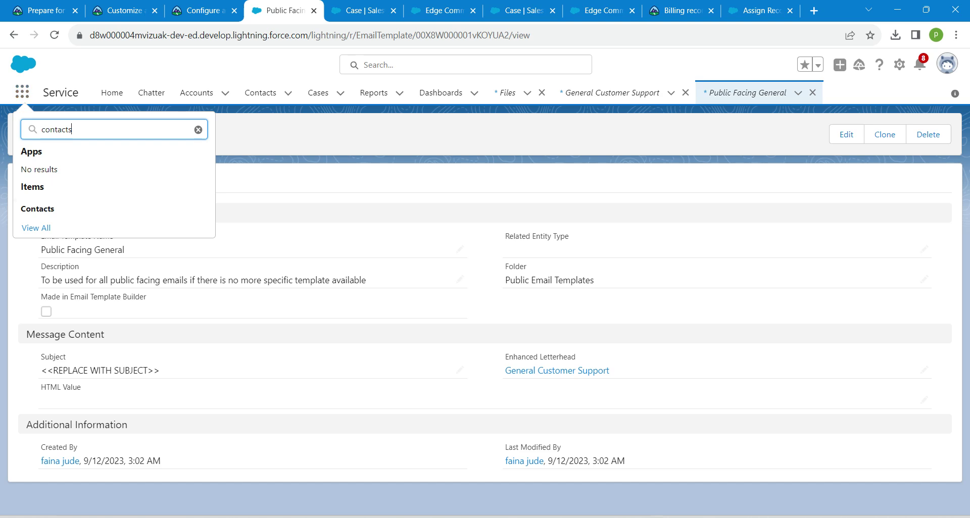
pyautogui.click(38, 209)
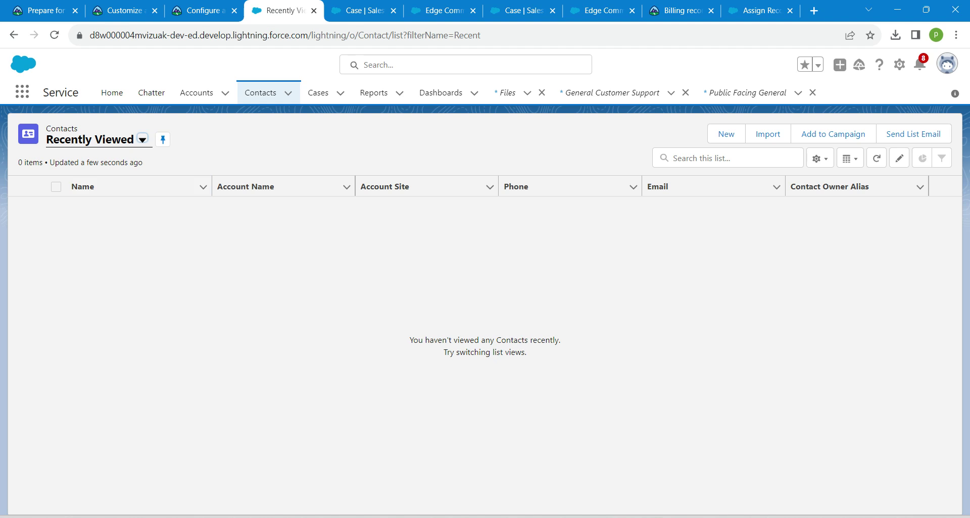
pyautogui.click(143, 139)
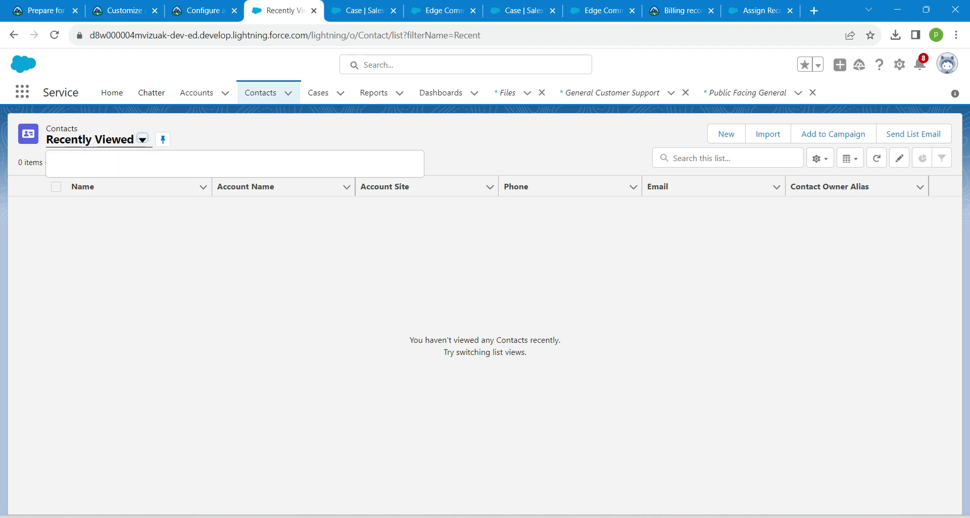
pyautogui.click(92, 184)
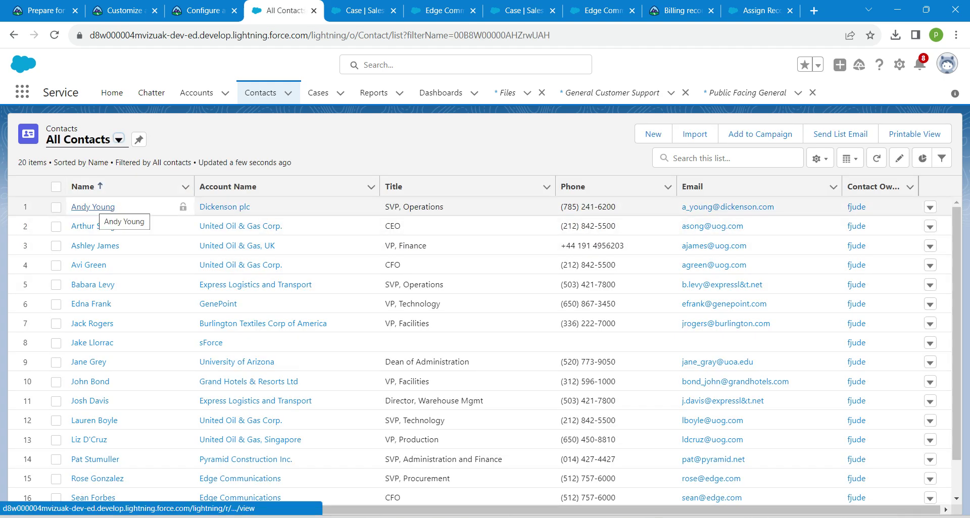
pyautogui.click(96, 207)
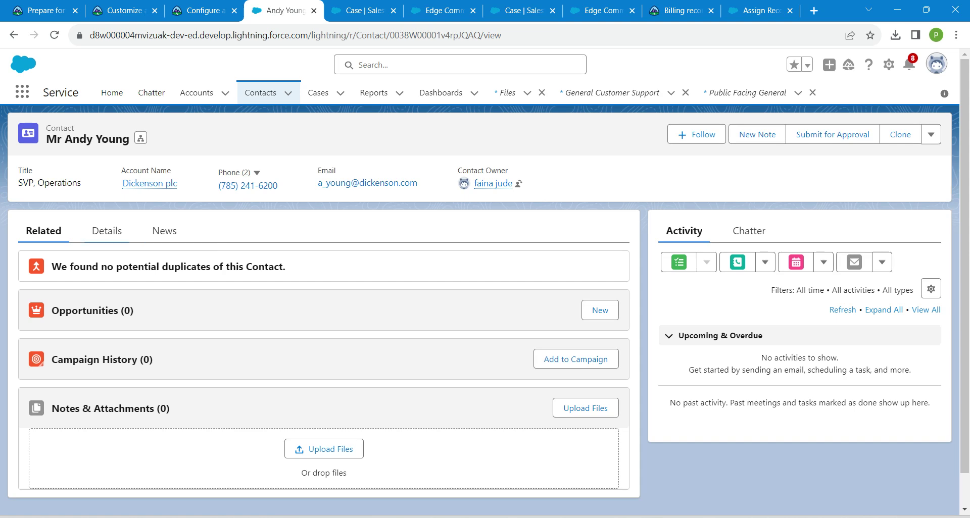
# Replace the e-mail address in the contact's details with a reachable test address and save the record.
pyautogui.click(106, 231)
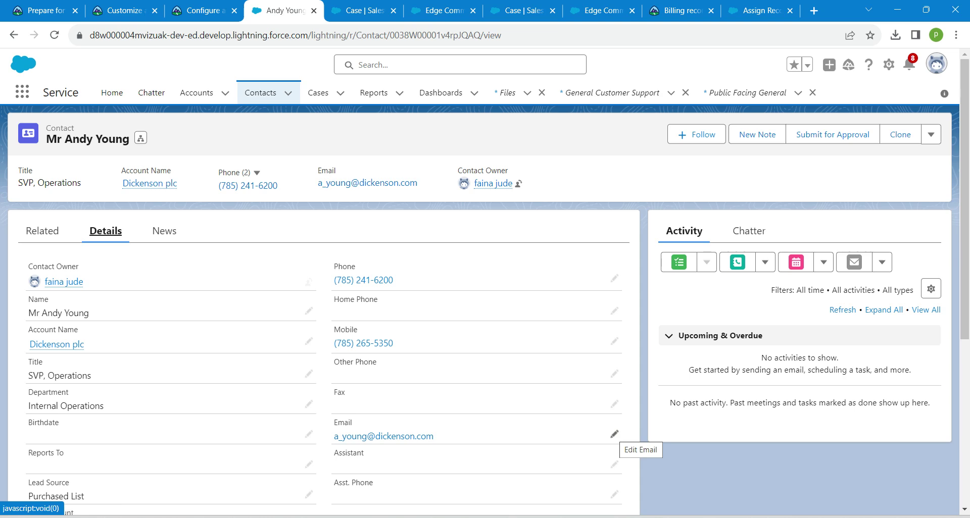
pyautogui.click(614, 434)
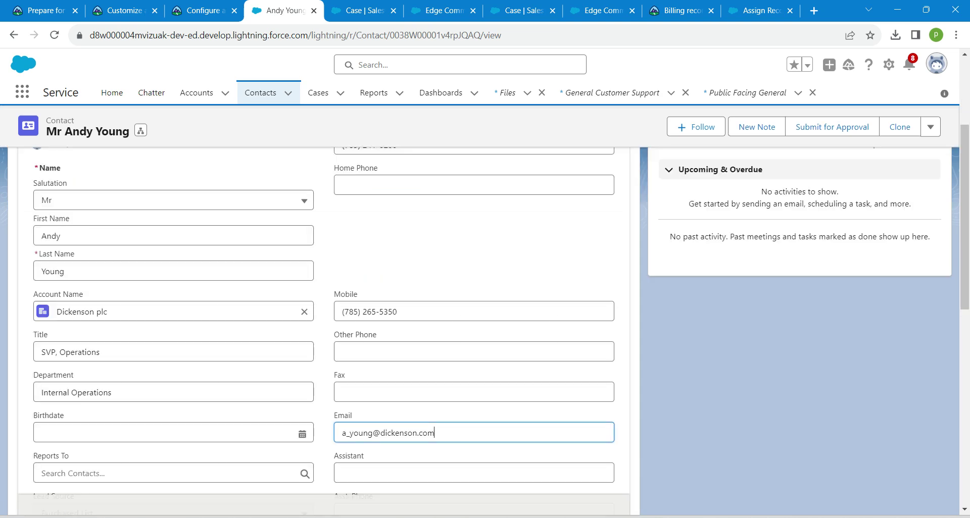
pyautogui.hotkey('ctrl', 'a')
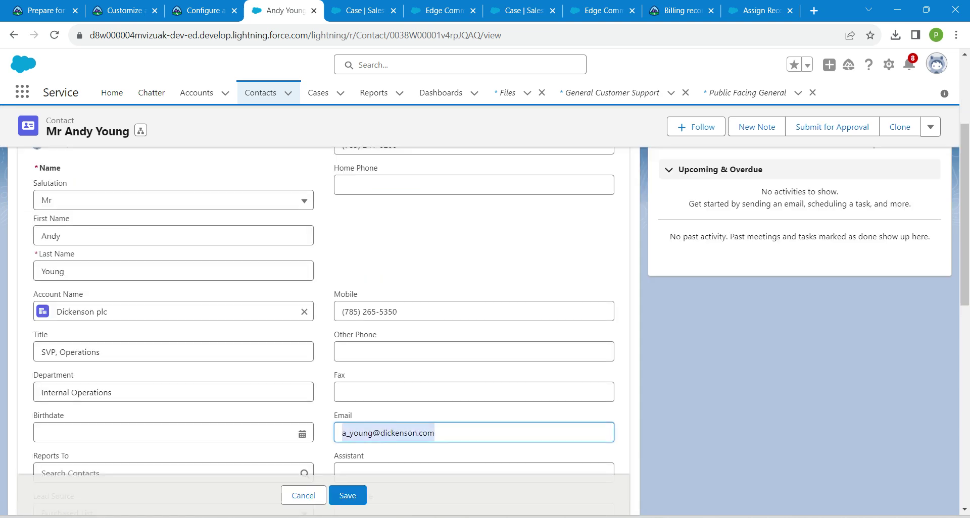
pyautogui.press('BackSpace')
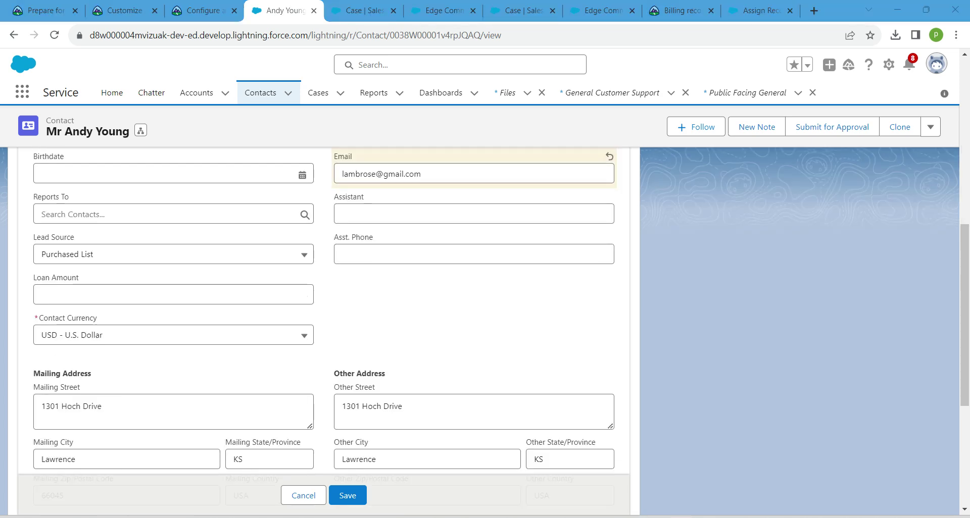
pyautogui.moveTo(363, 174); pyautogui.dragTo(342, 174)
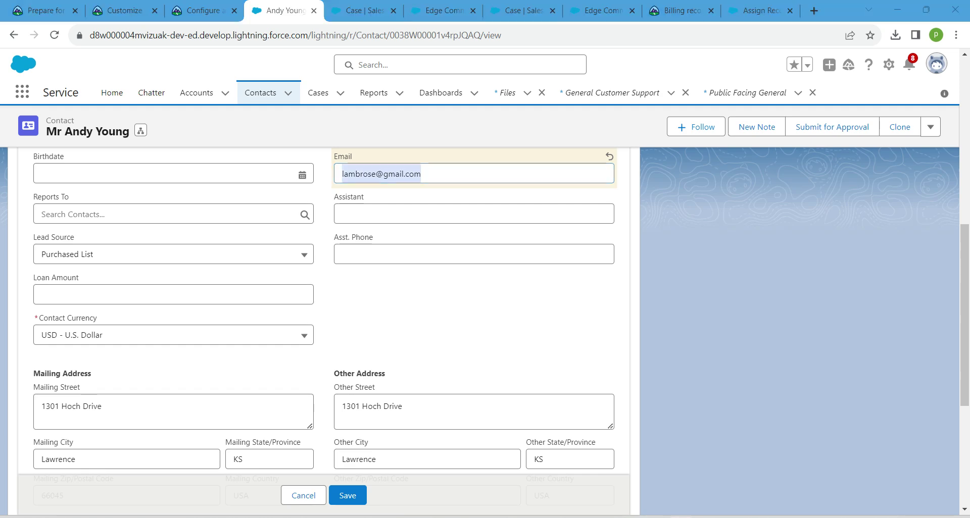
pyautogui.press('Return')
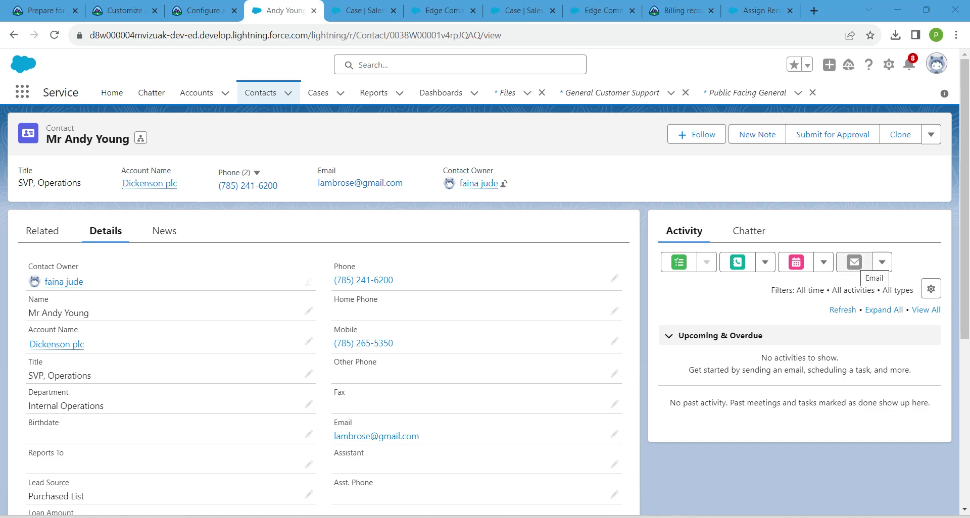
# Compose an email to the contact and insert the Public Facing General template, overwriting the current content.
pyautogui.click(855, 262)
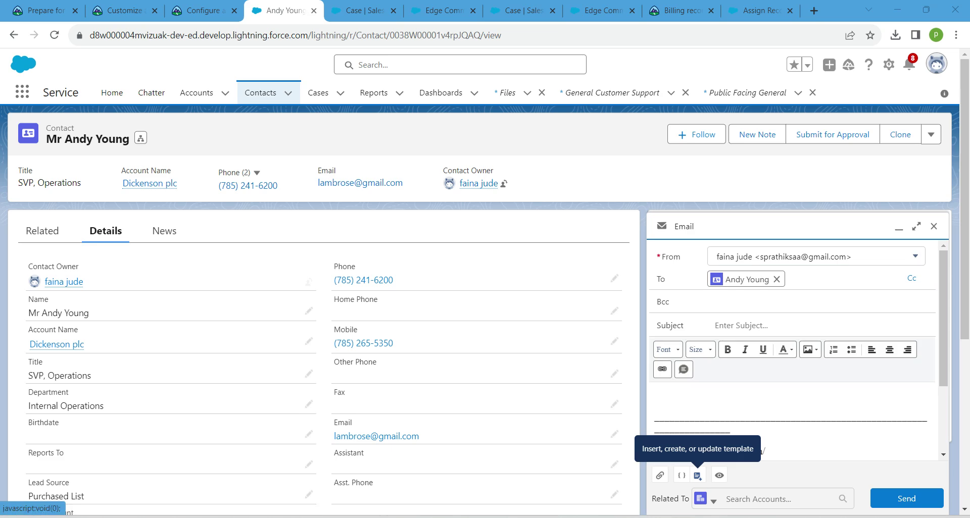
pyautogui.click(697, 476)
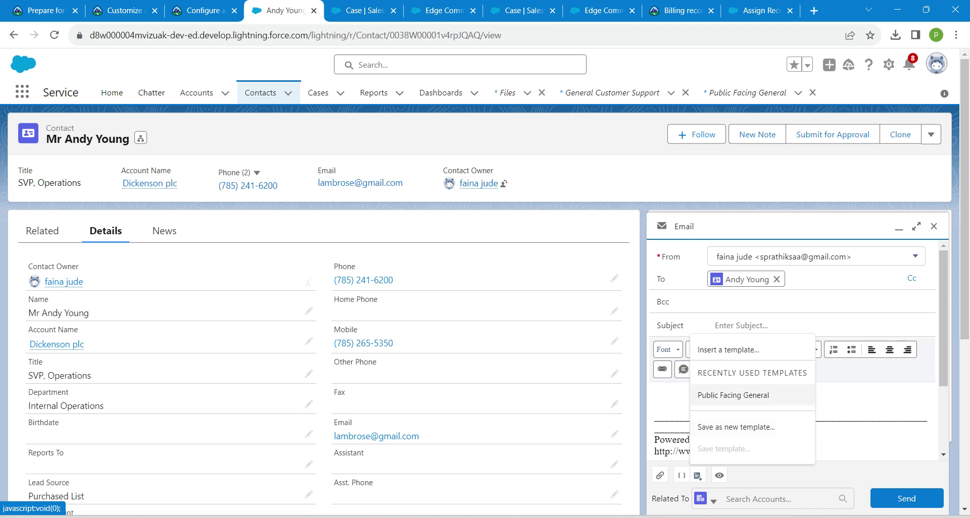
pyautogui.press('Escape')
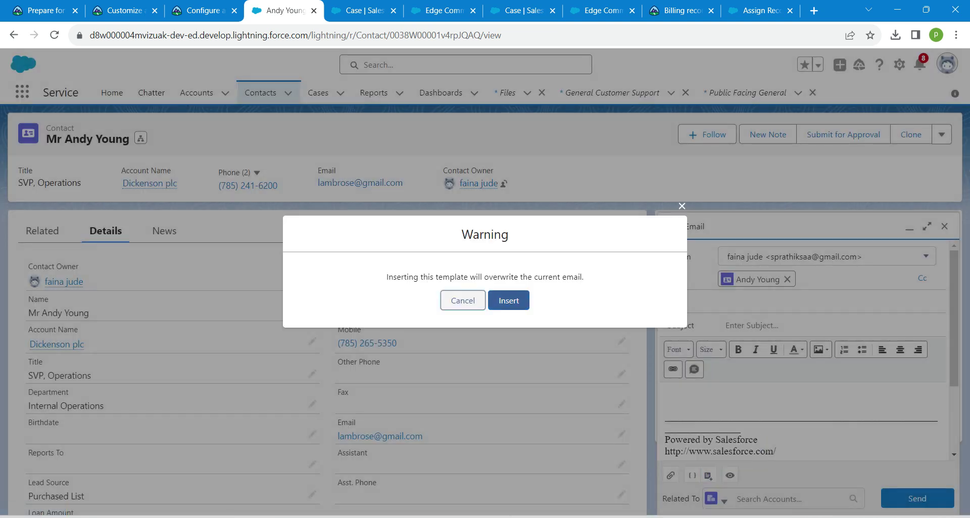
pyautogui.click(508, 300)
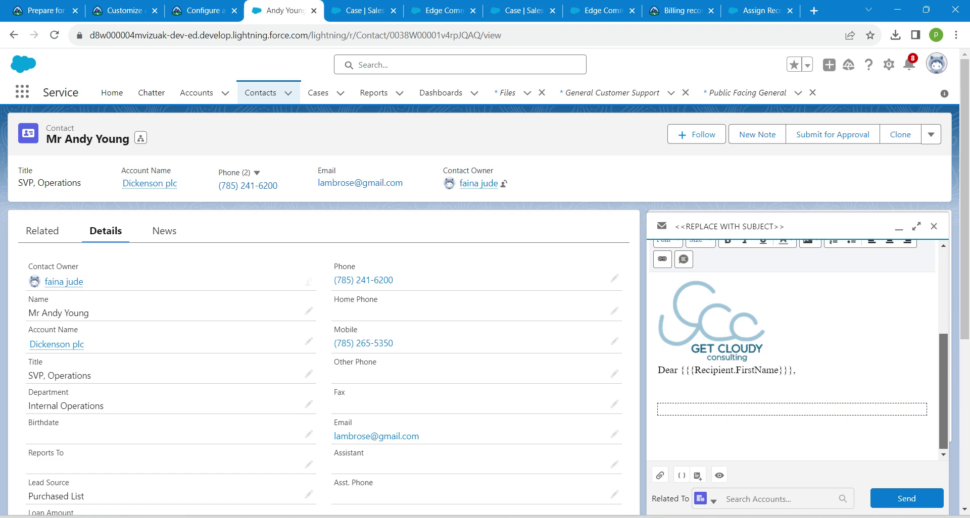
# Replace the email's placeholder subject with "test trail".
pyautogui.click(659, 409)
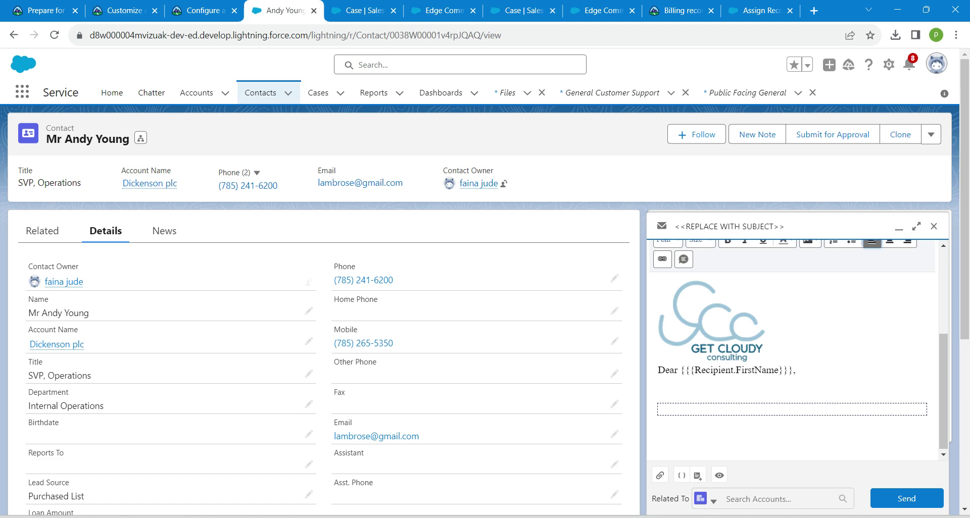
pyautogui.hotkey('alt', 'Tab')
pyautogui.moveTo(942, 390); pyautogui.dragTo(942, 307)
pyautogui.moveTo(826, 325); pyautogui.dragTo(713, 325)
pyautogui.press('BackSpace')
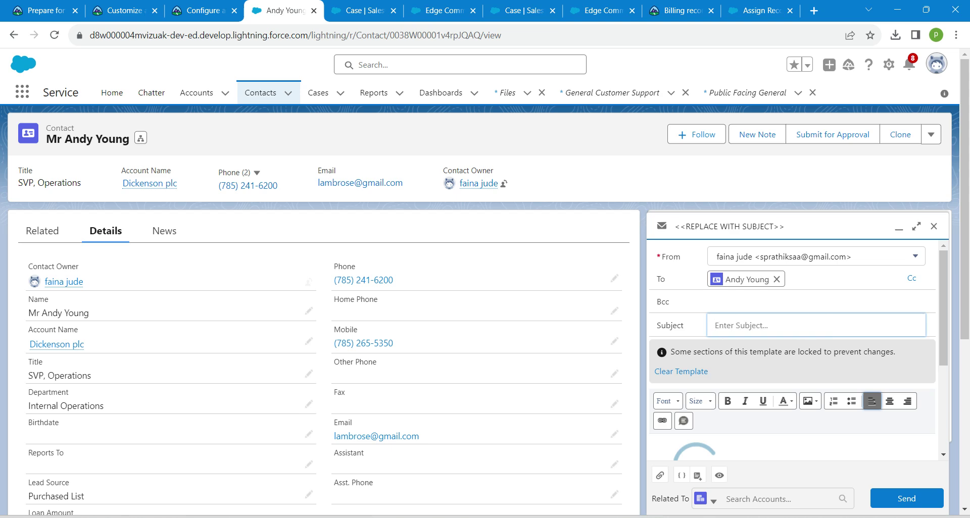
pyautogui.write('test trail')
pyautogui.press('Tab')
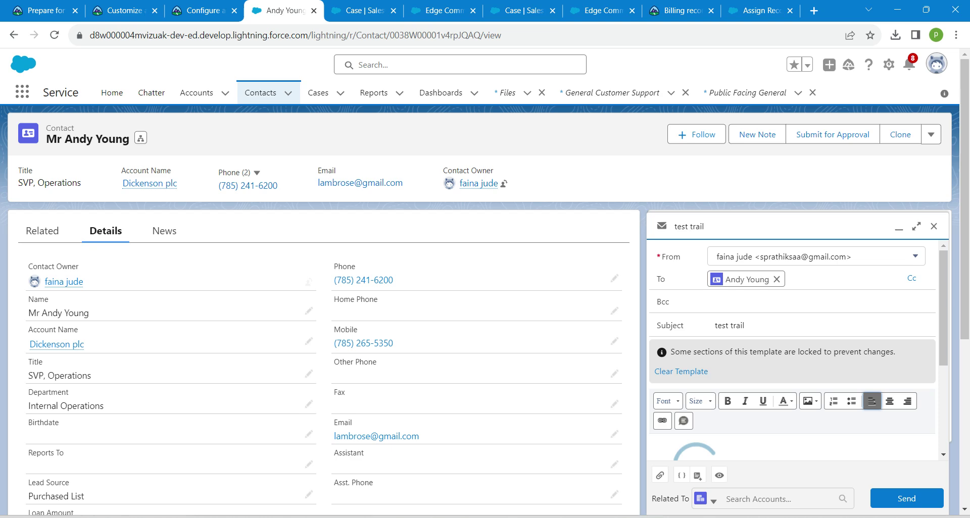
# Enter "hai" in the editable body area below the greeting and send the email.
pyautogui.scroll(-3, 793, 349)
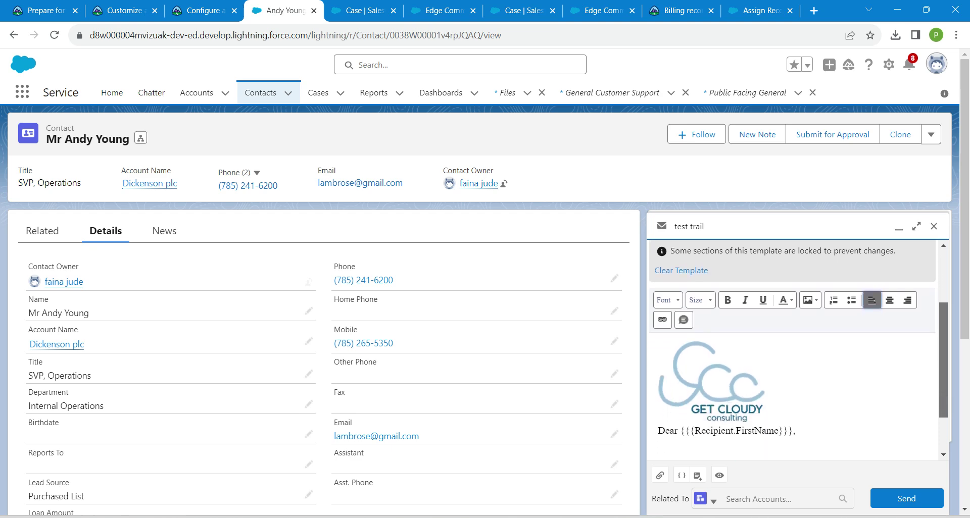
pyautogui.scroll(-1, 793, 348)
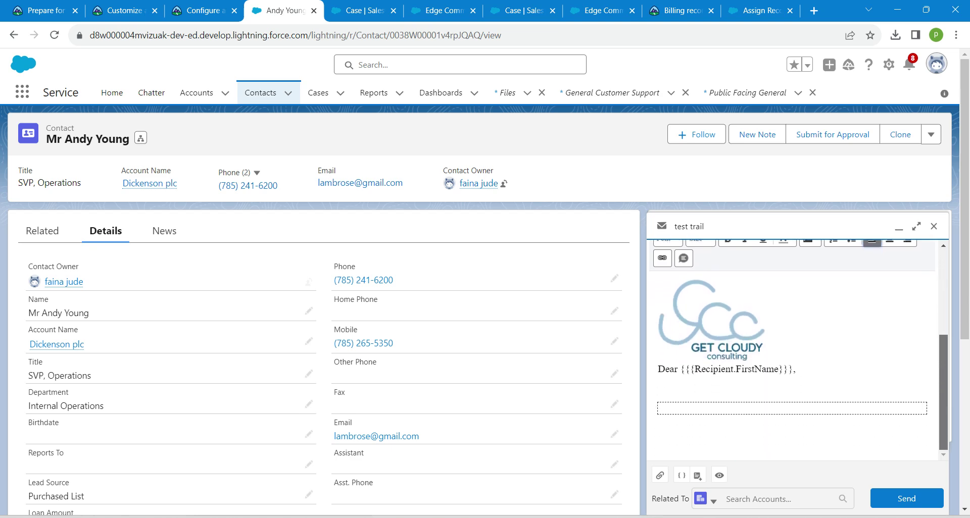
pyautogui.click(659, 408)
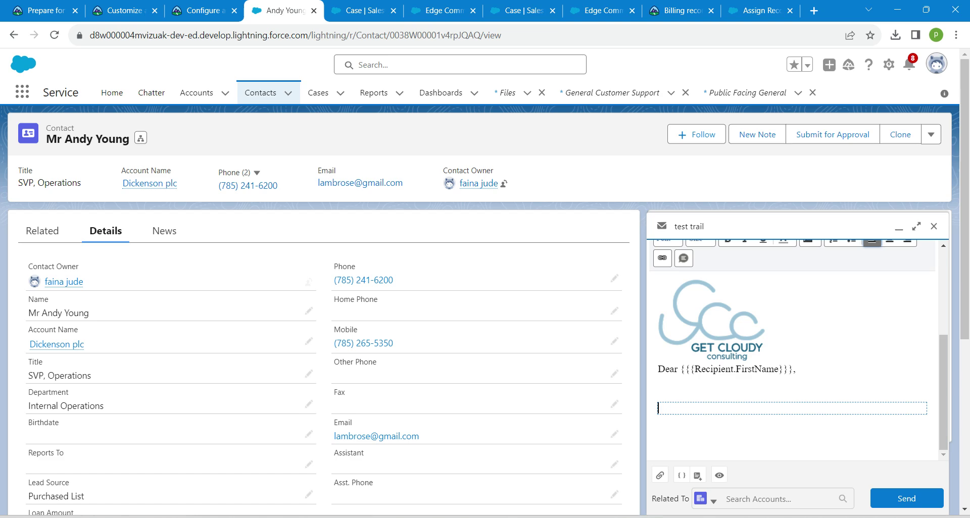
pyautogui.write('hai')
pyautogui.click(906, 499)
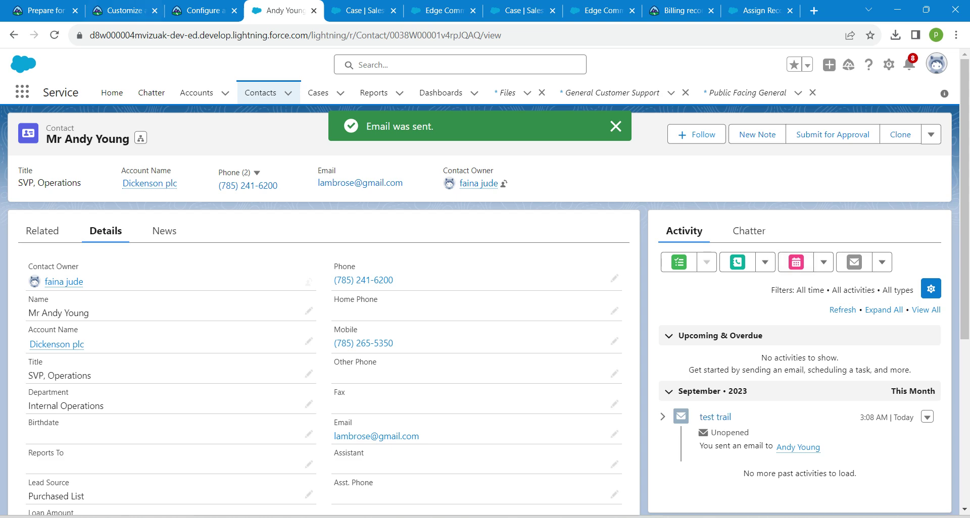
# Return to the Trailhead unit on configuring an email letterhead and template and verify the step to earn 100 points.
pyautogui.click(198, 11)
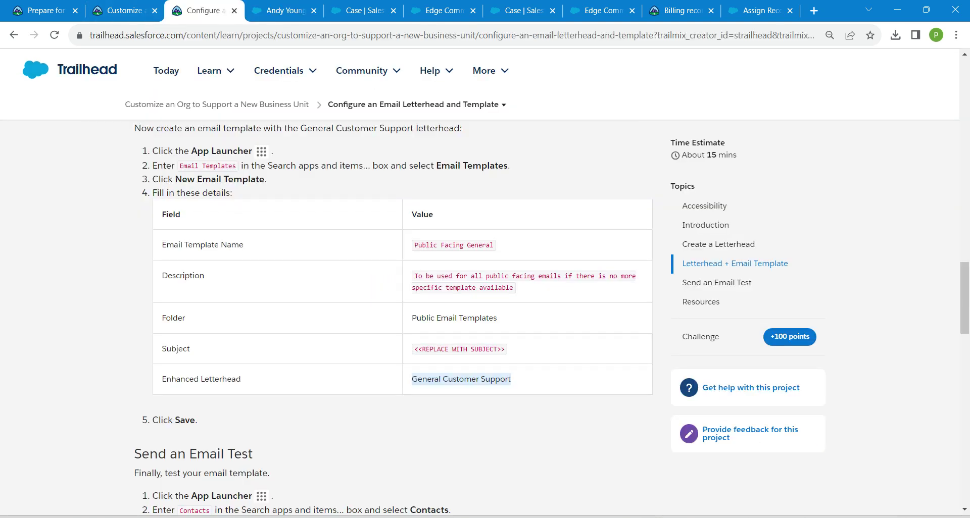
pyautogui.moveTo(963, 298); pyautogui.dragTo(964, 456)
pyautogui.click(222, 259)
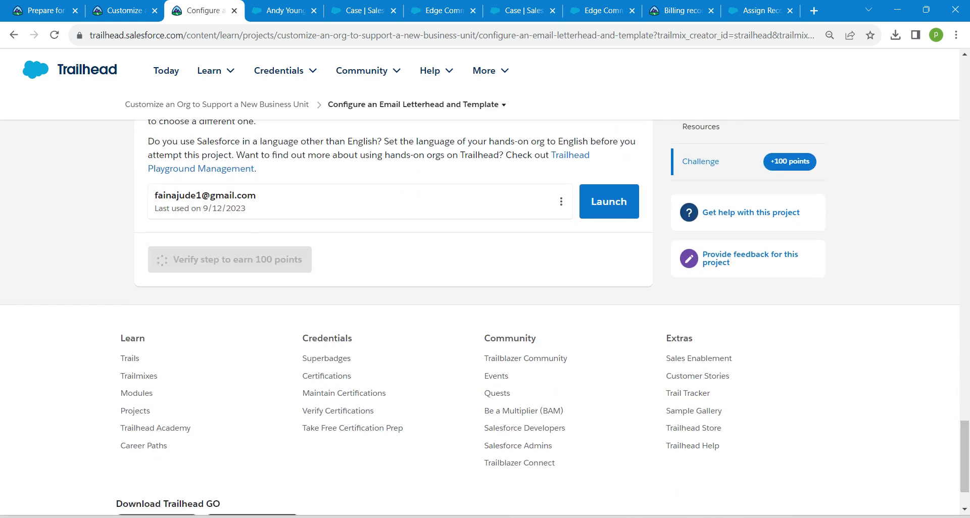